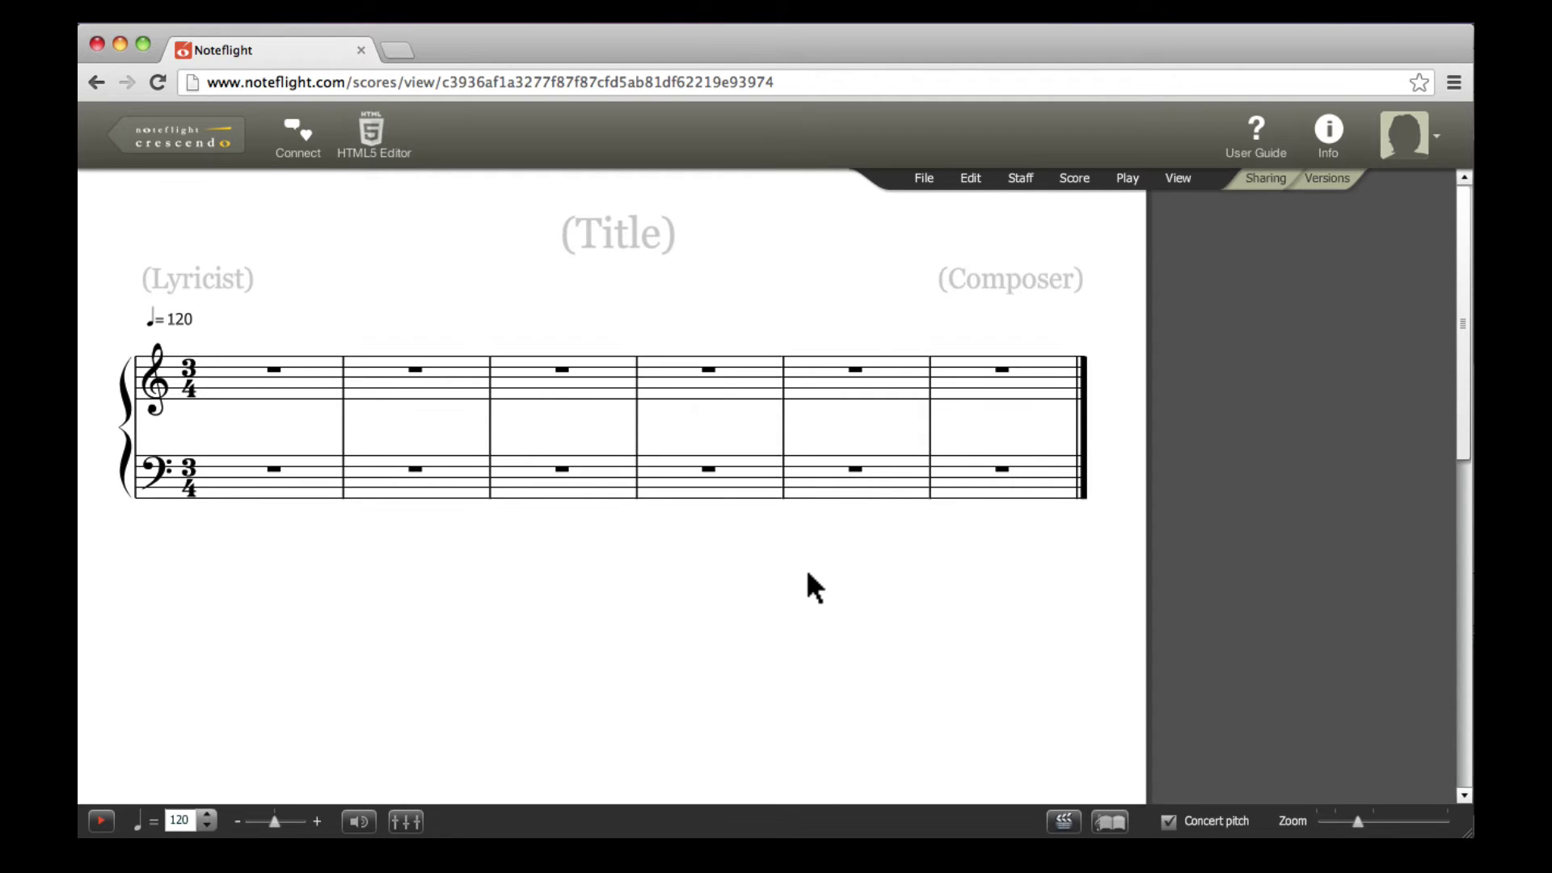
Change the time signature of measures 2 through 6 on both staves to 4/4
click(456, 387)
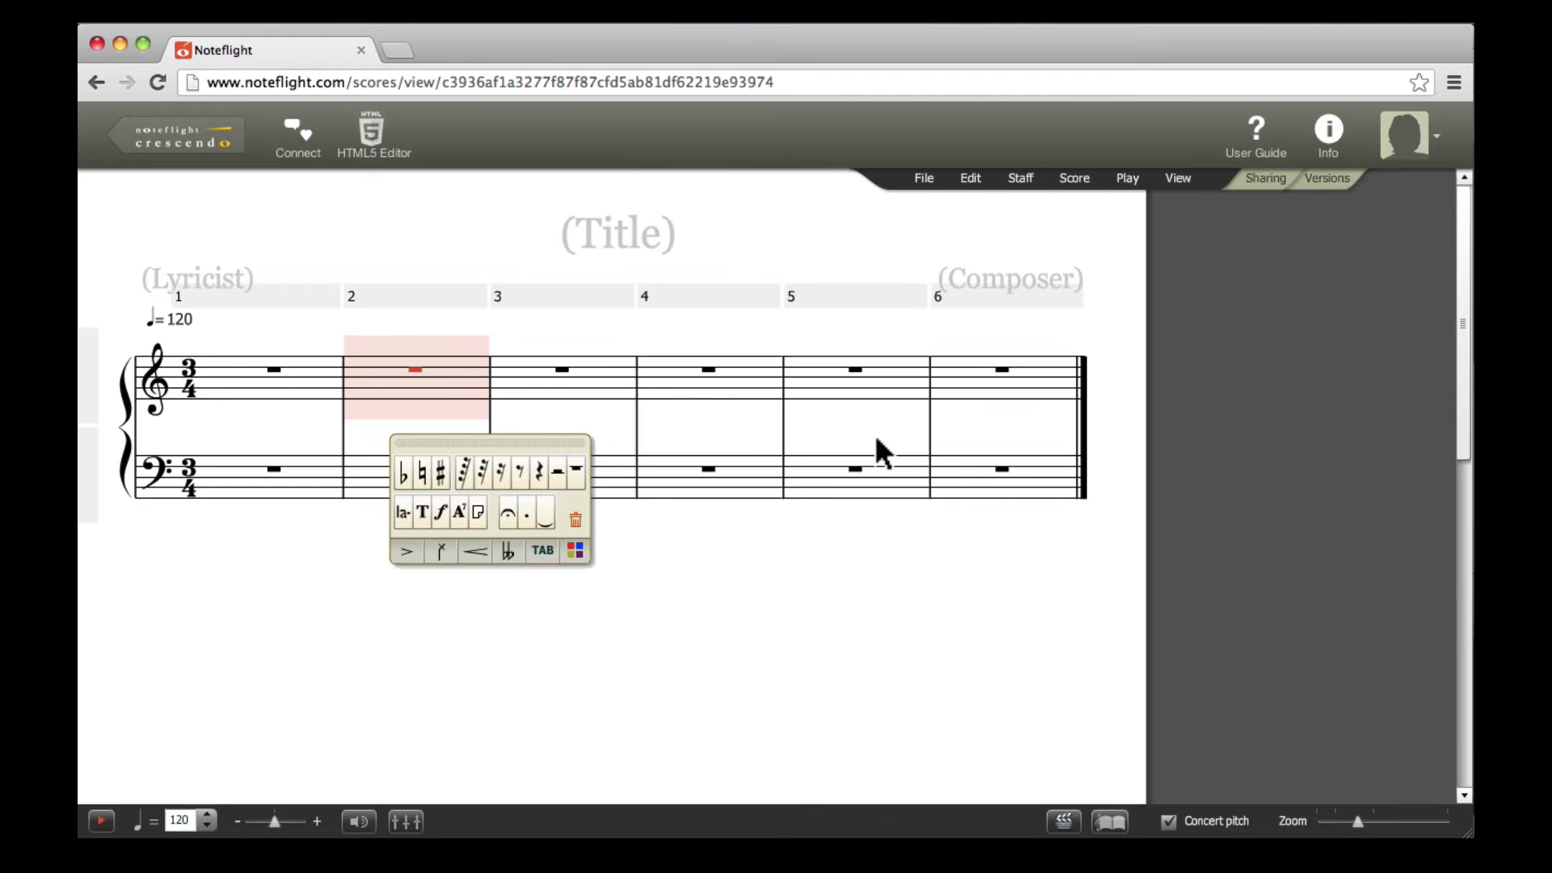
shift+click(993, 384)
shift+click(1001, 487)
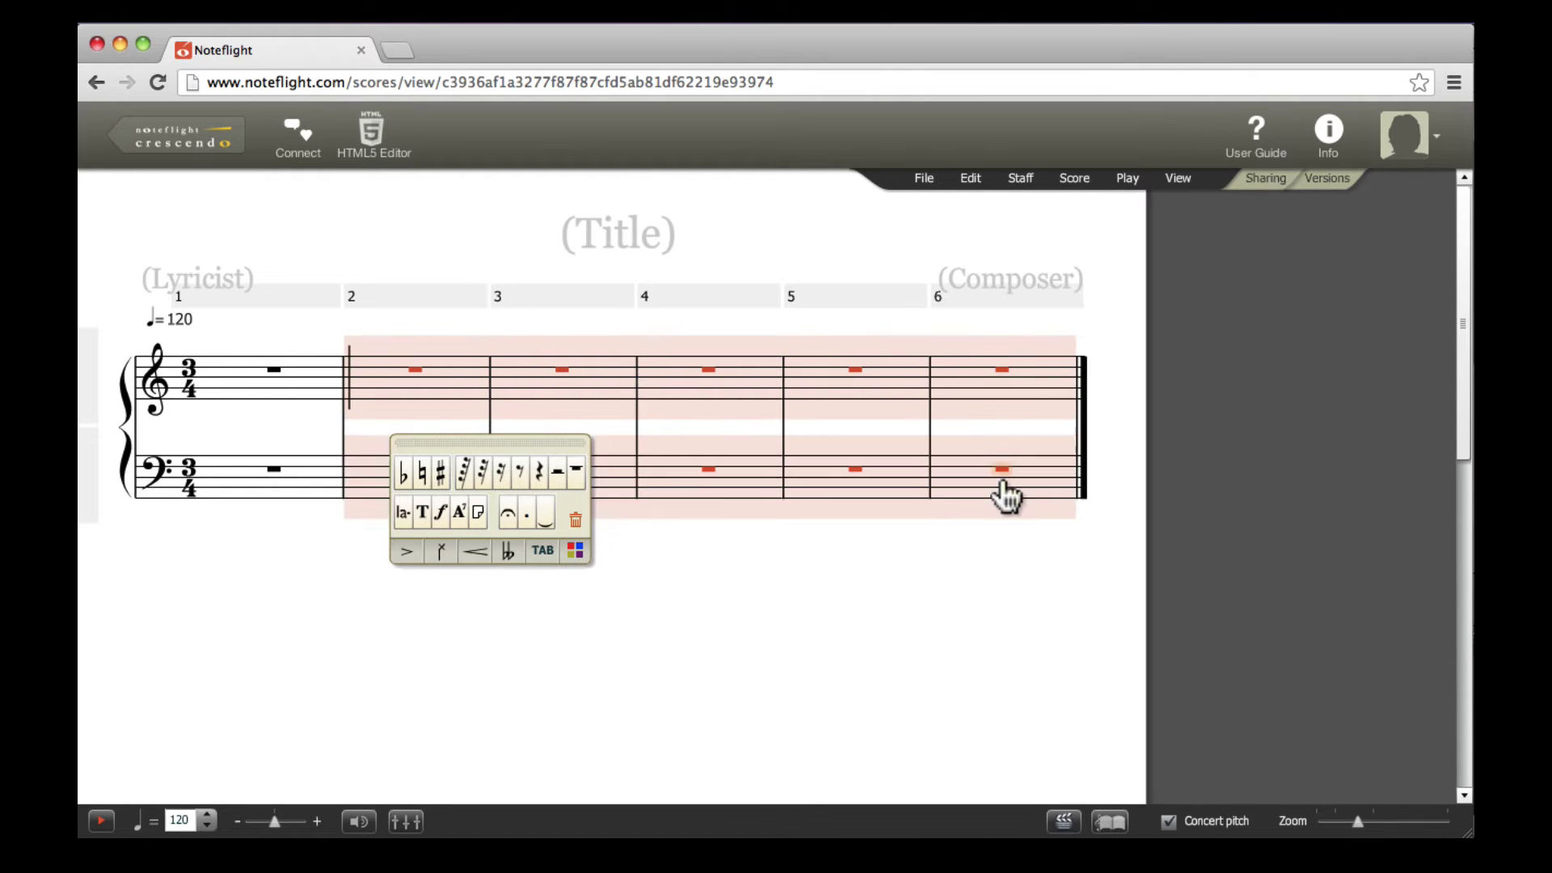
click(1030, 179)
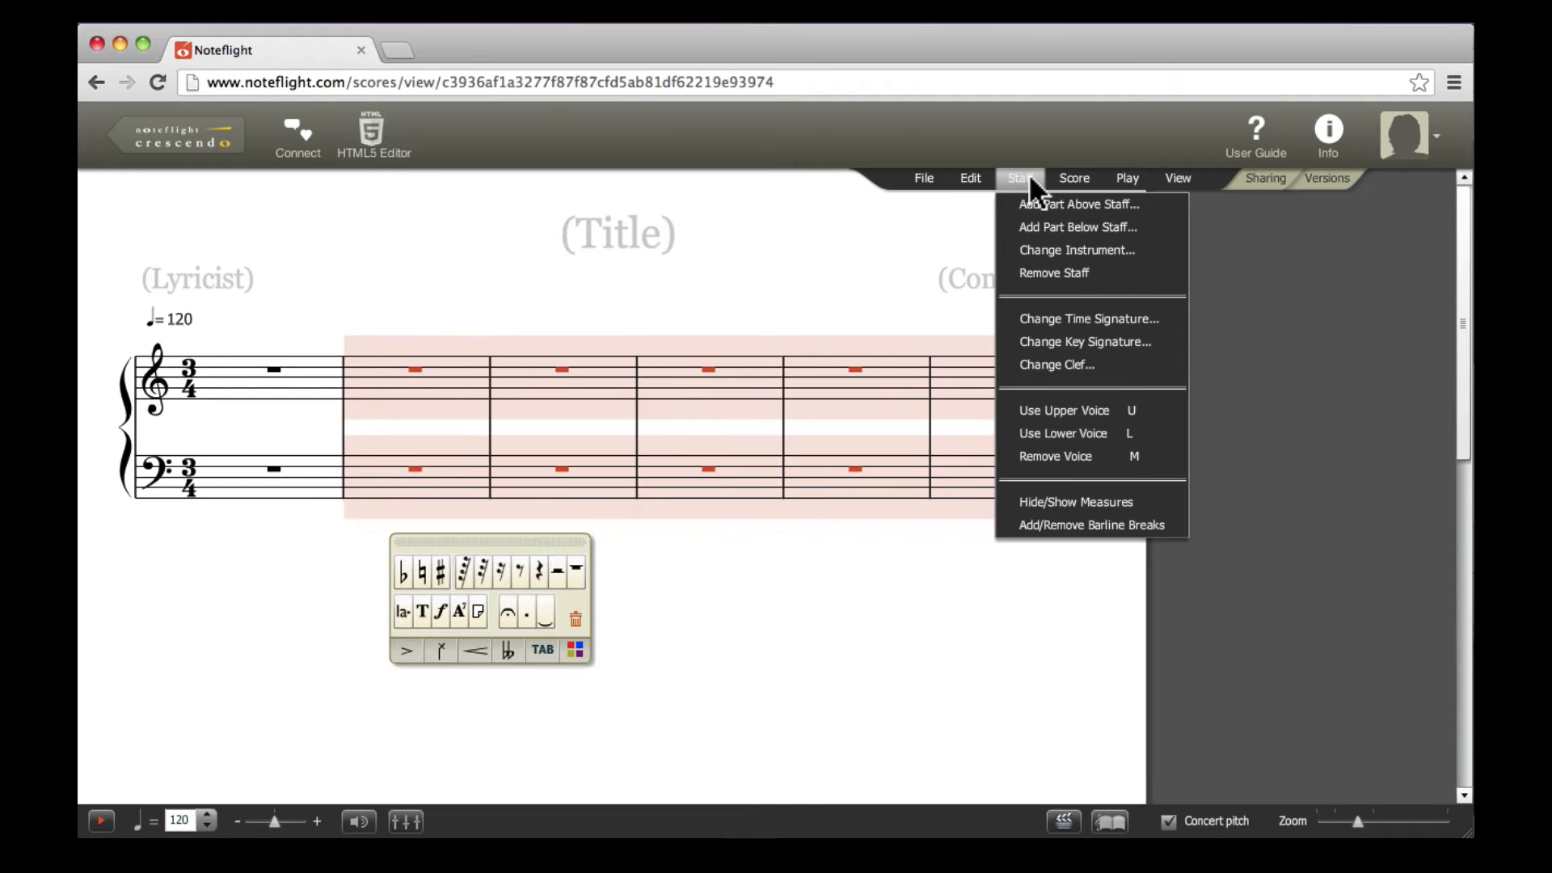
click(1067, 320)
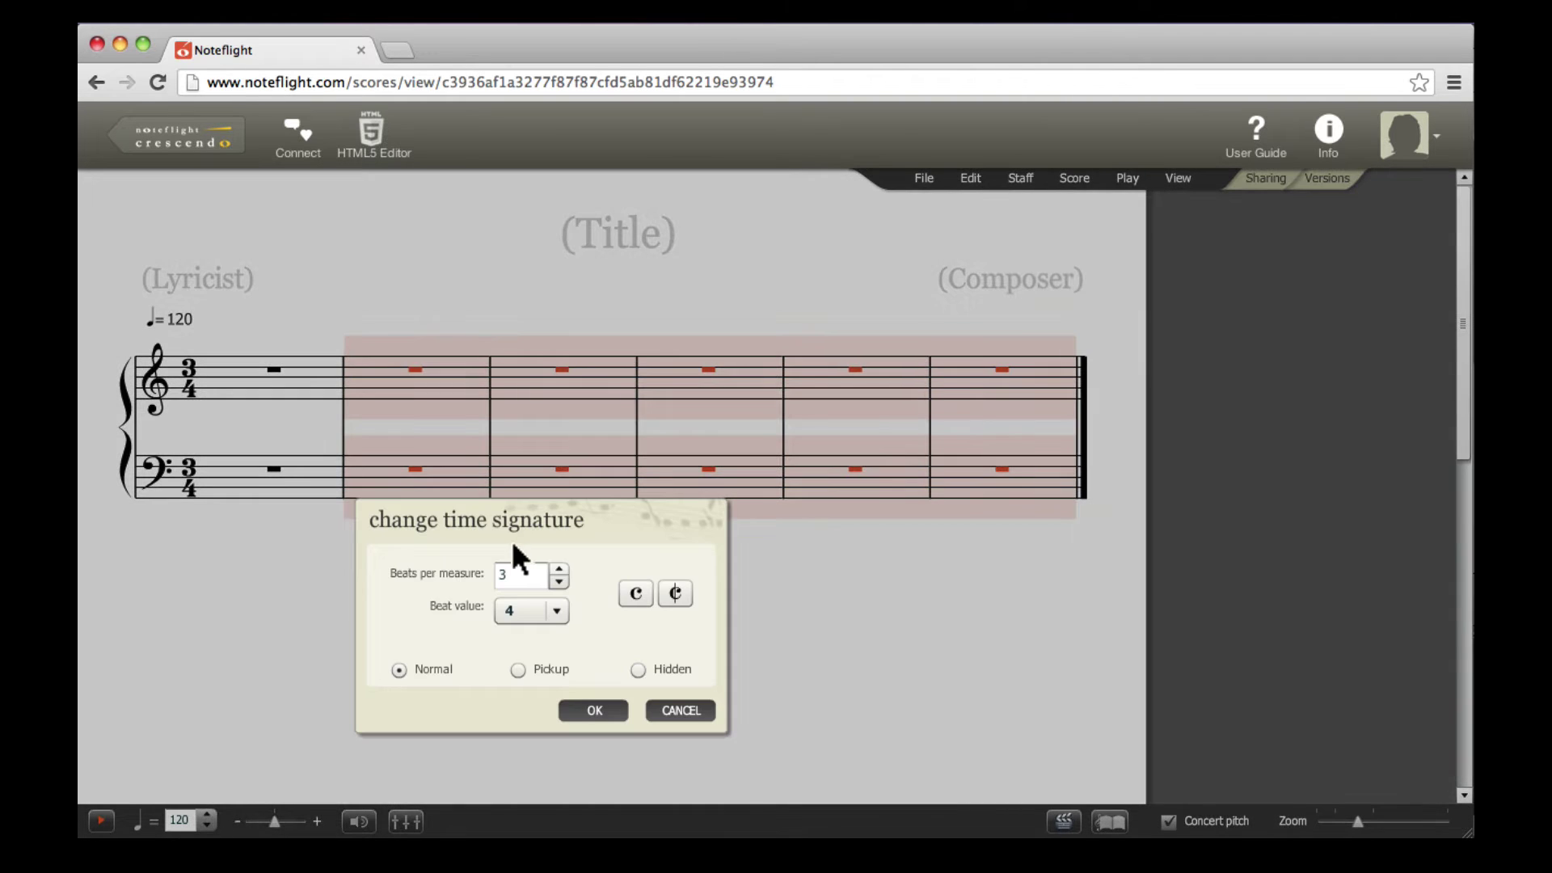
click(530, 576)
key(BackSpace)
click(596, 711)
click(799, 648)
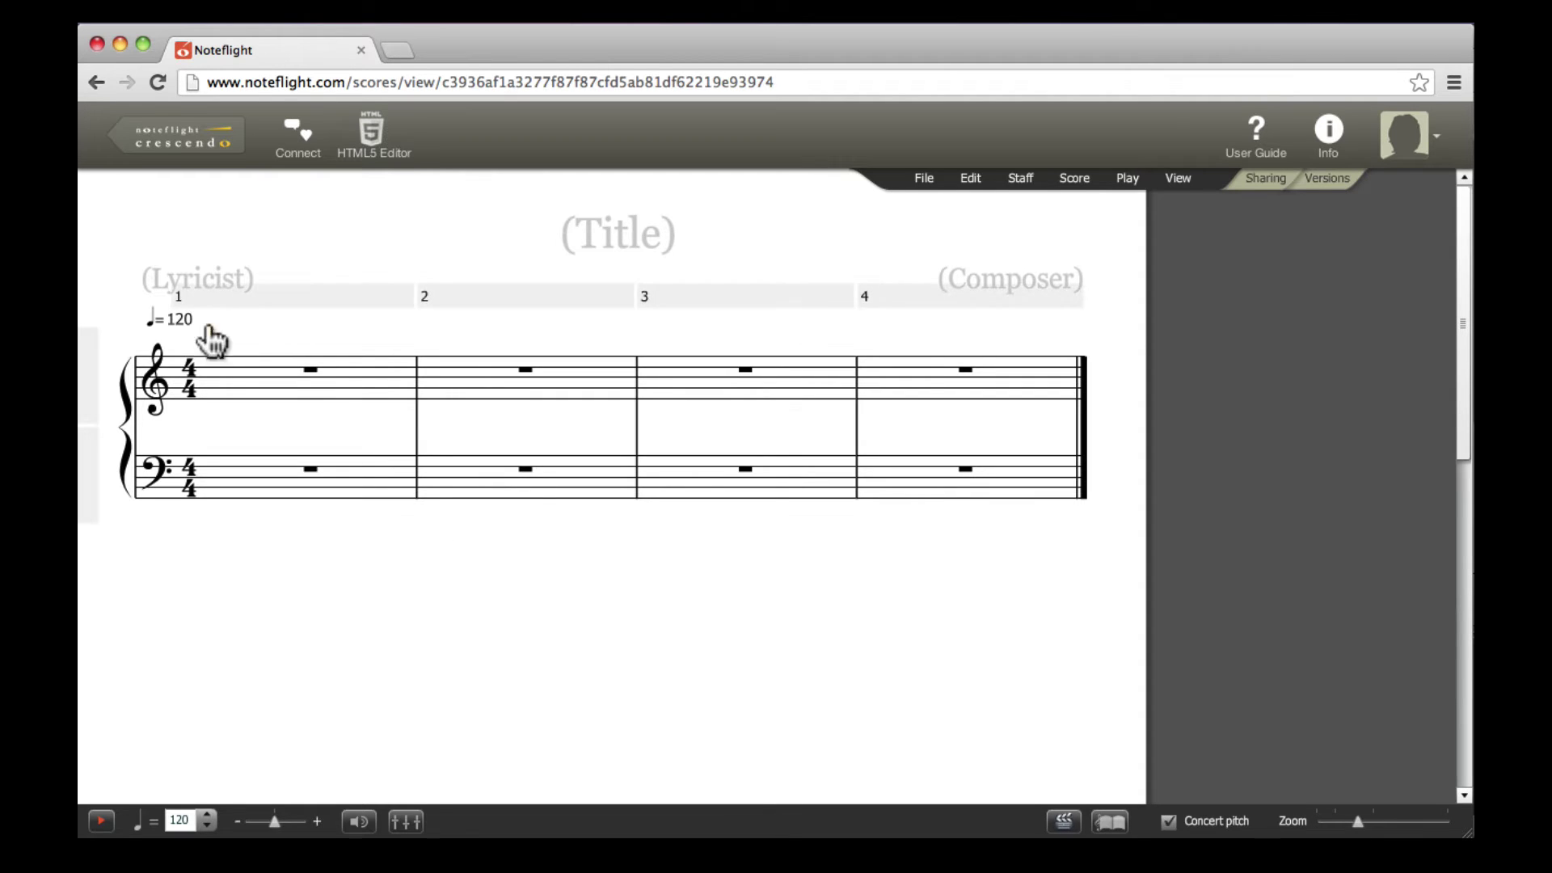
Make the first measure on both staves a pickup measure with 1 beat
click(176, 353)
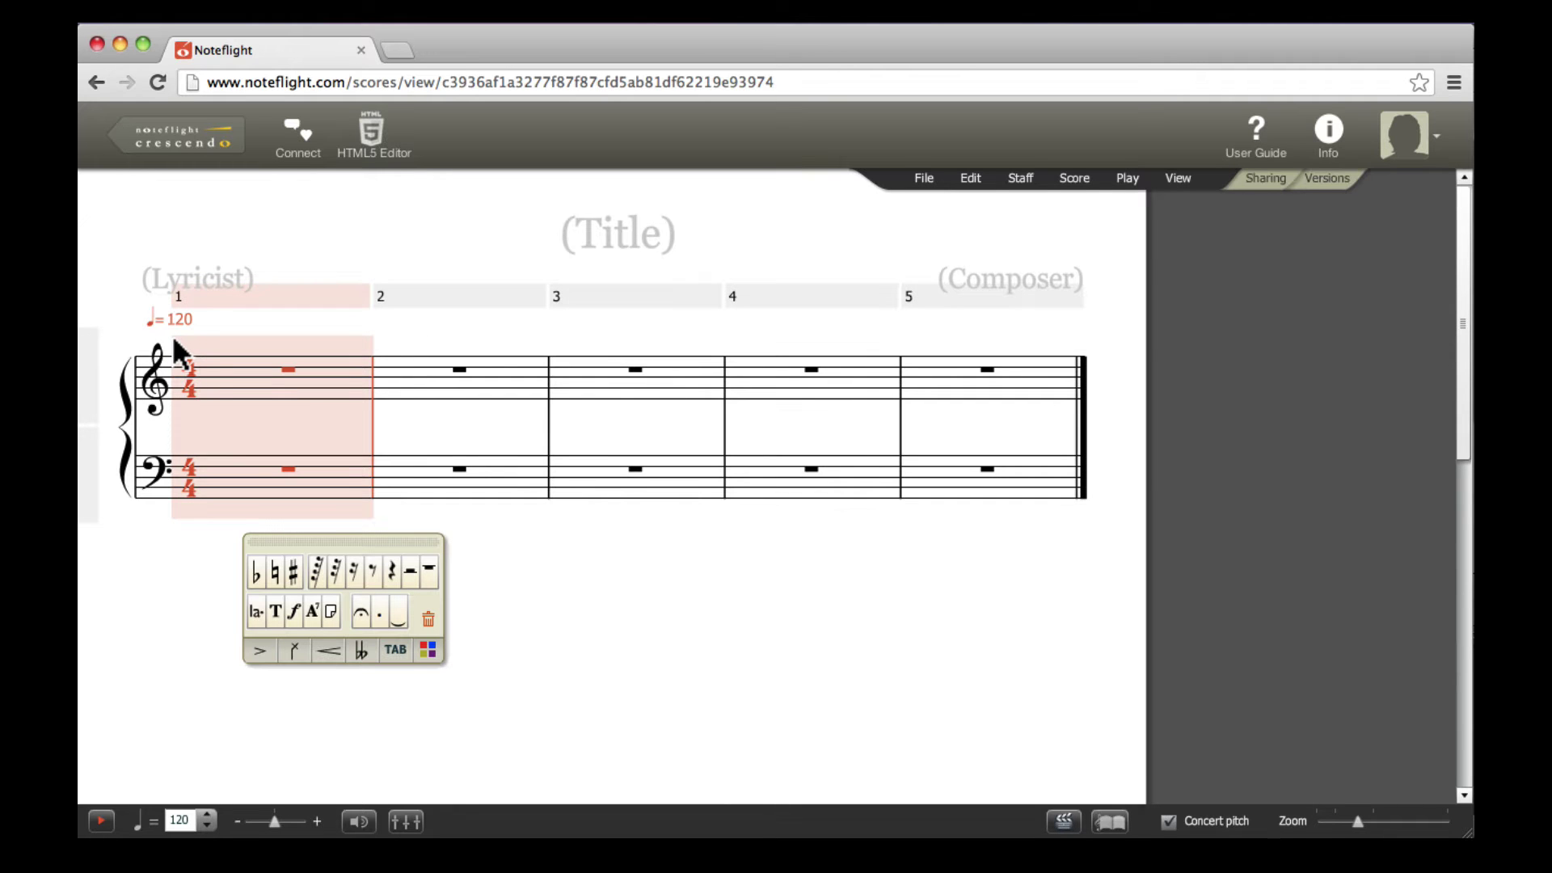
click(1019, 177)
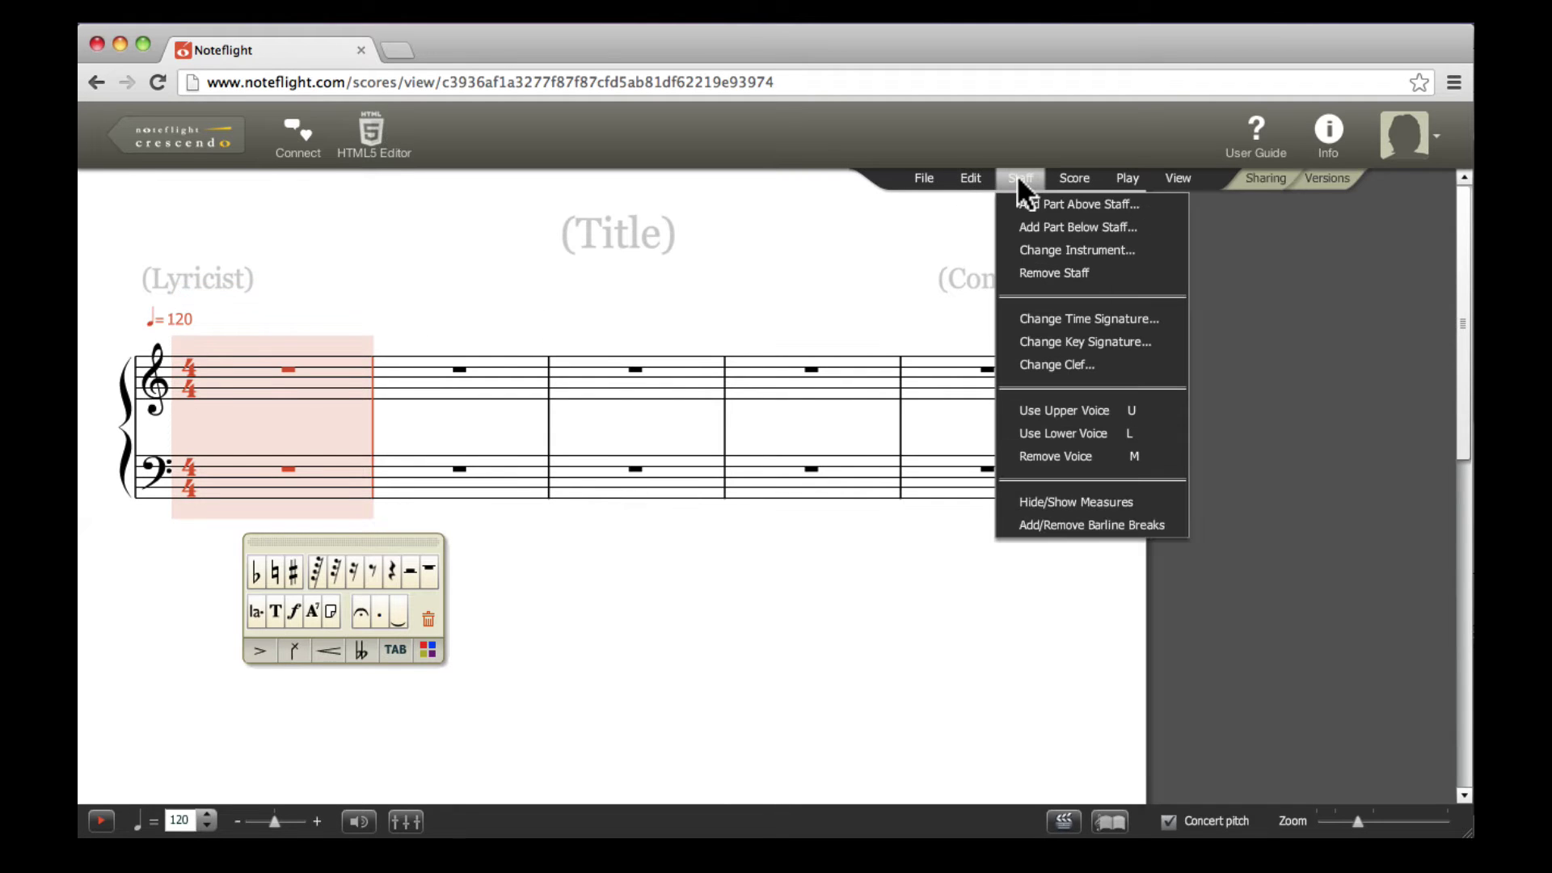
click(1069, 319)
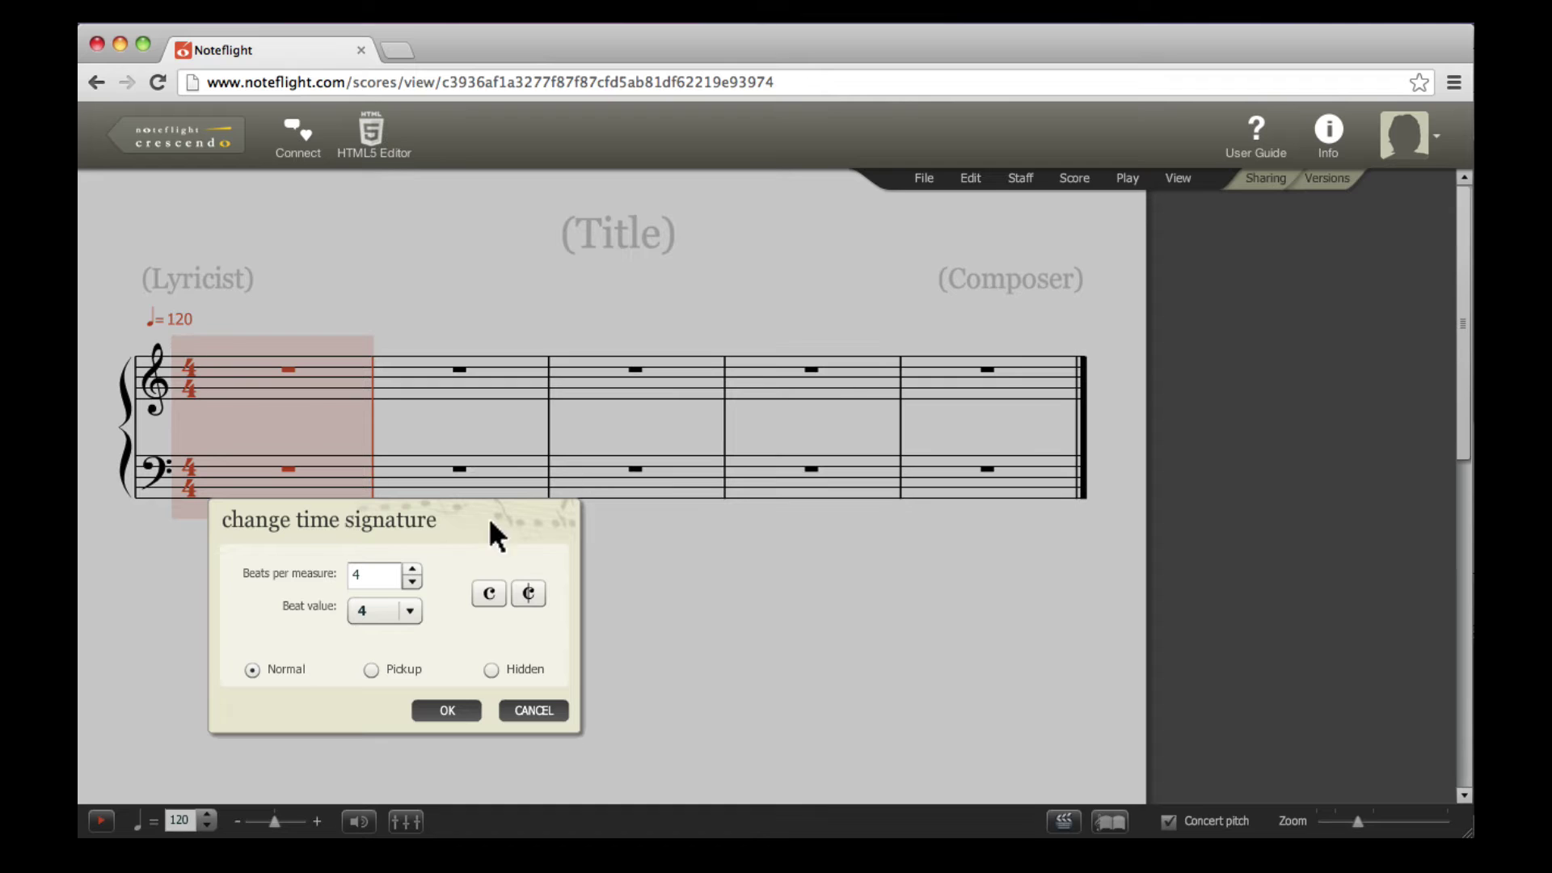
double_click(378, 575)
text(1)
click(372, 669)
click(464, 712)
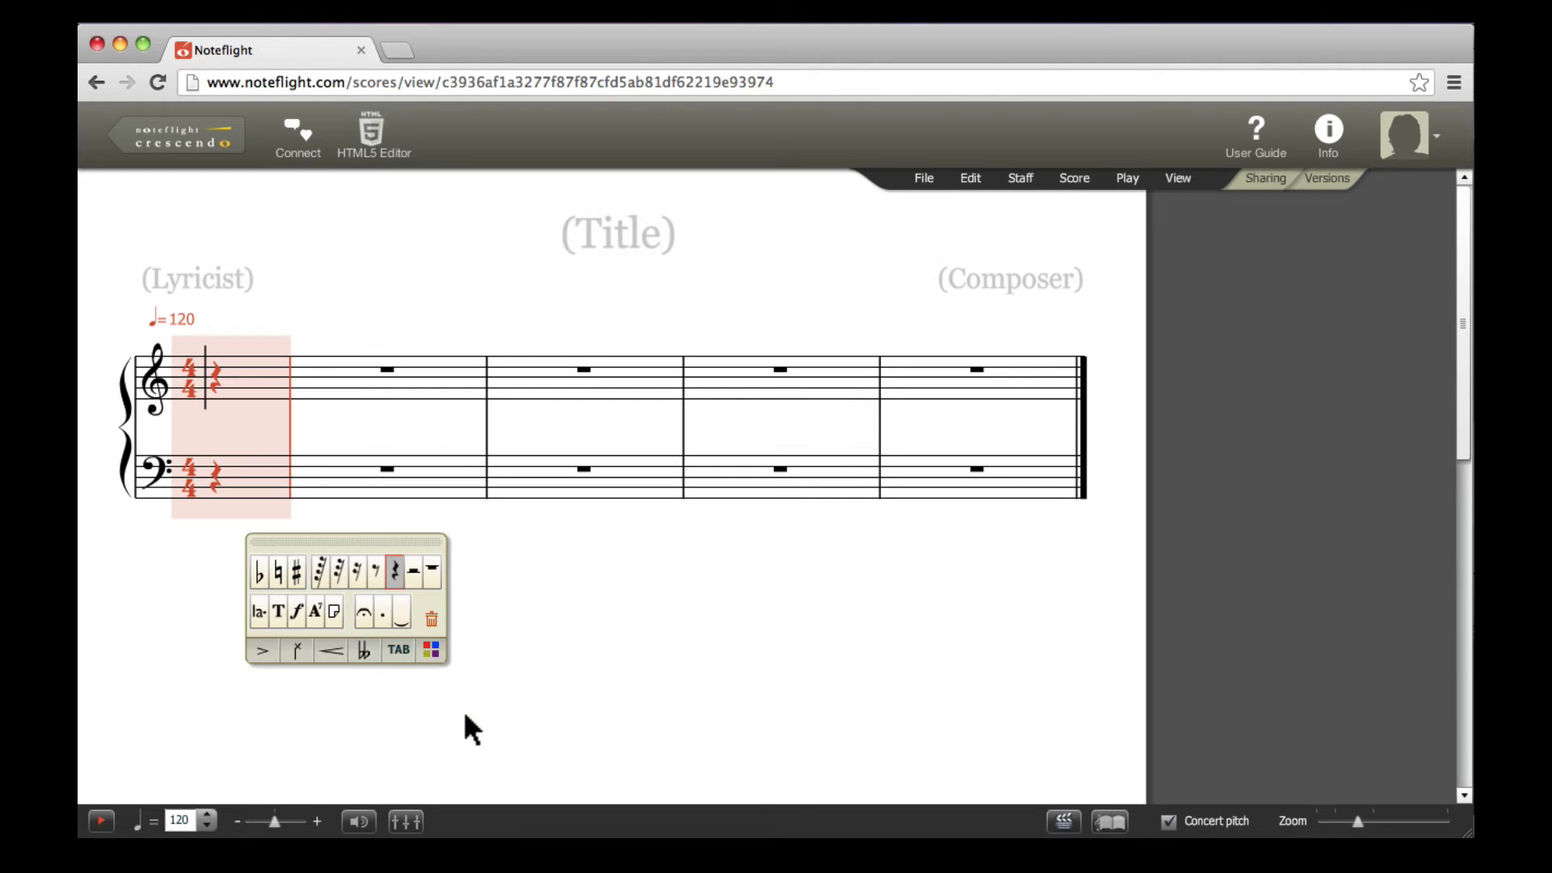
click(669, 663)
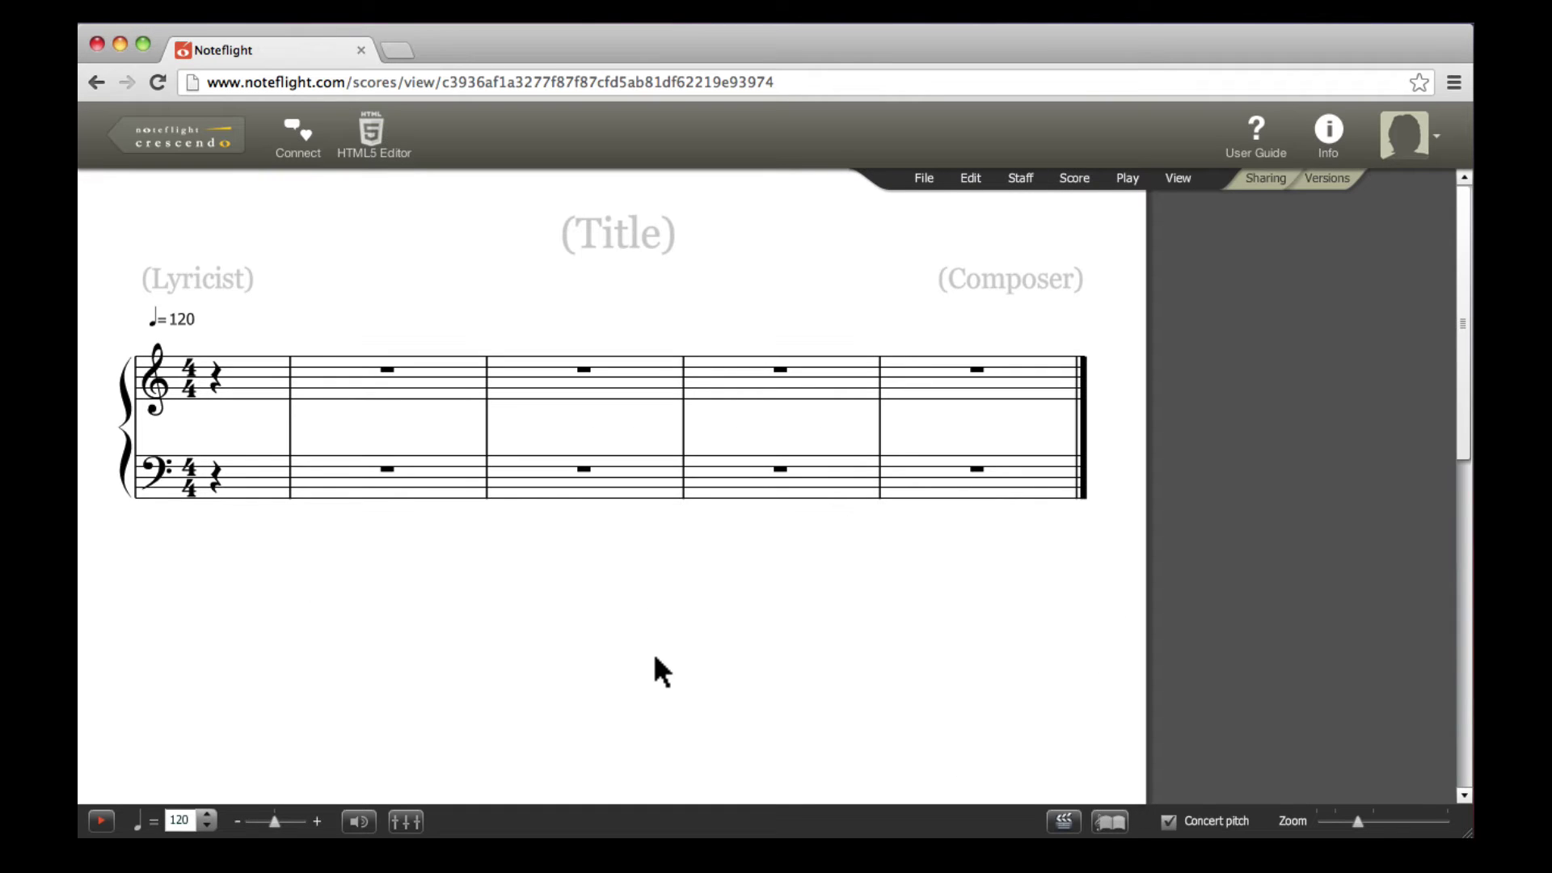
Change the key signature of the whole score to F major
click(1013, 172)
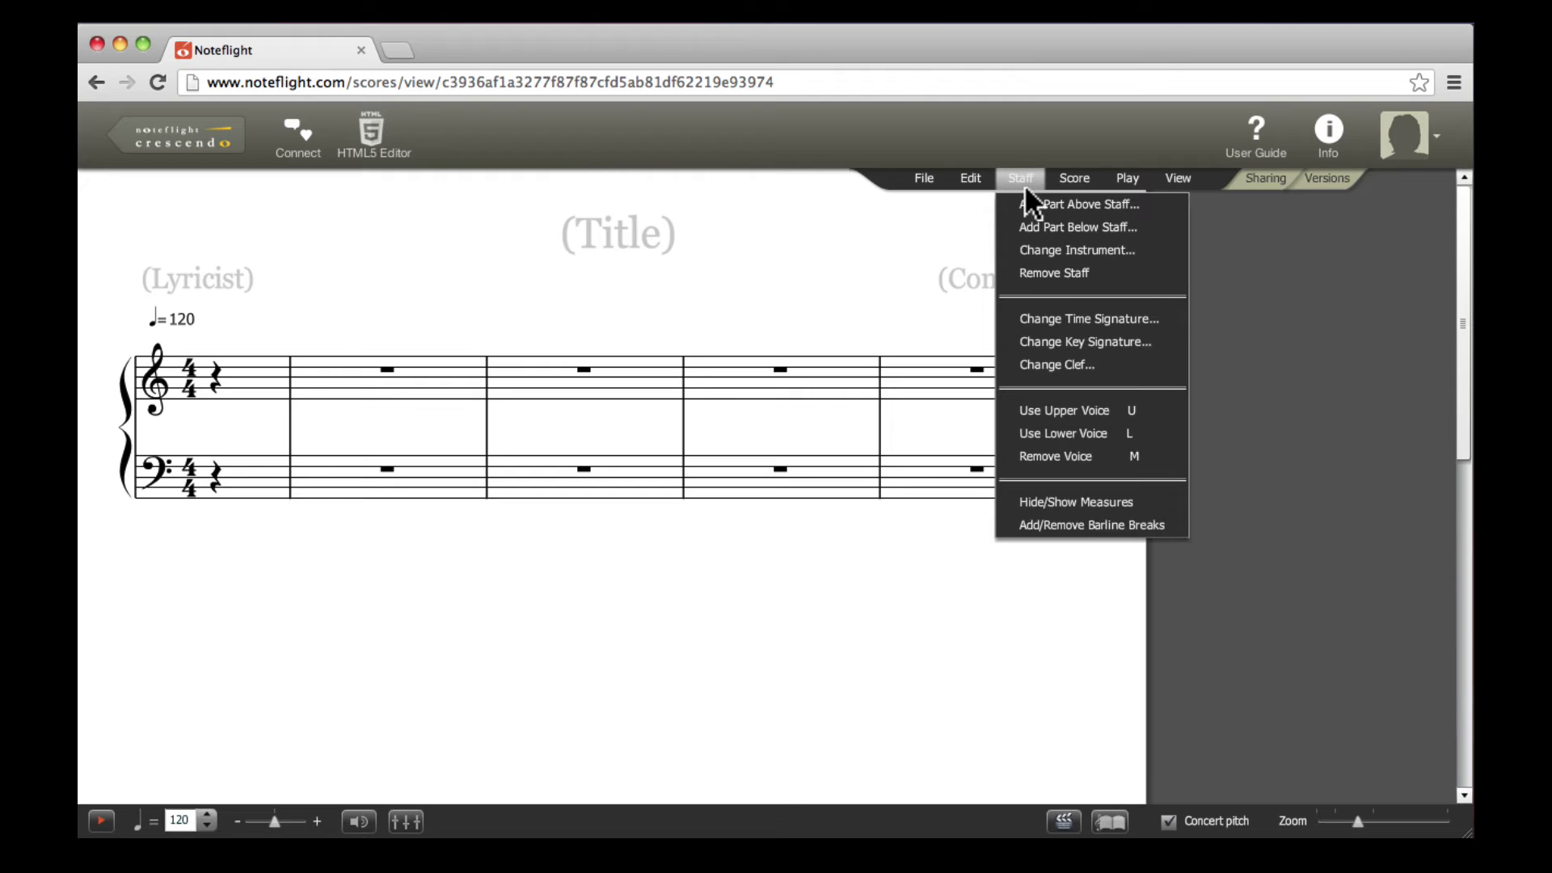
click(1042, 342)
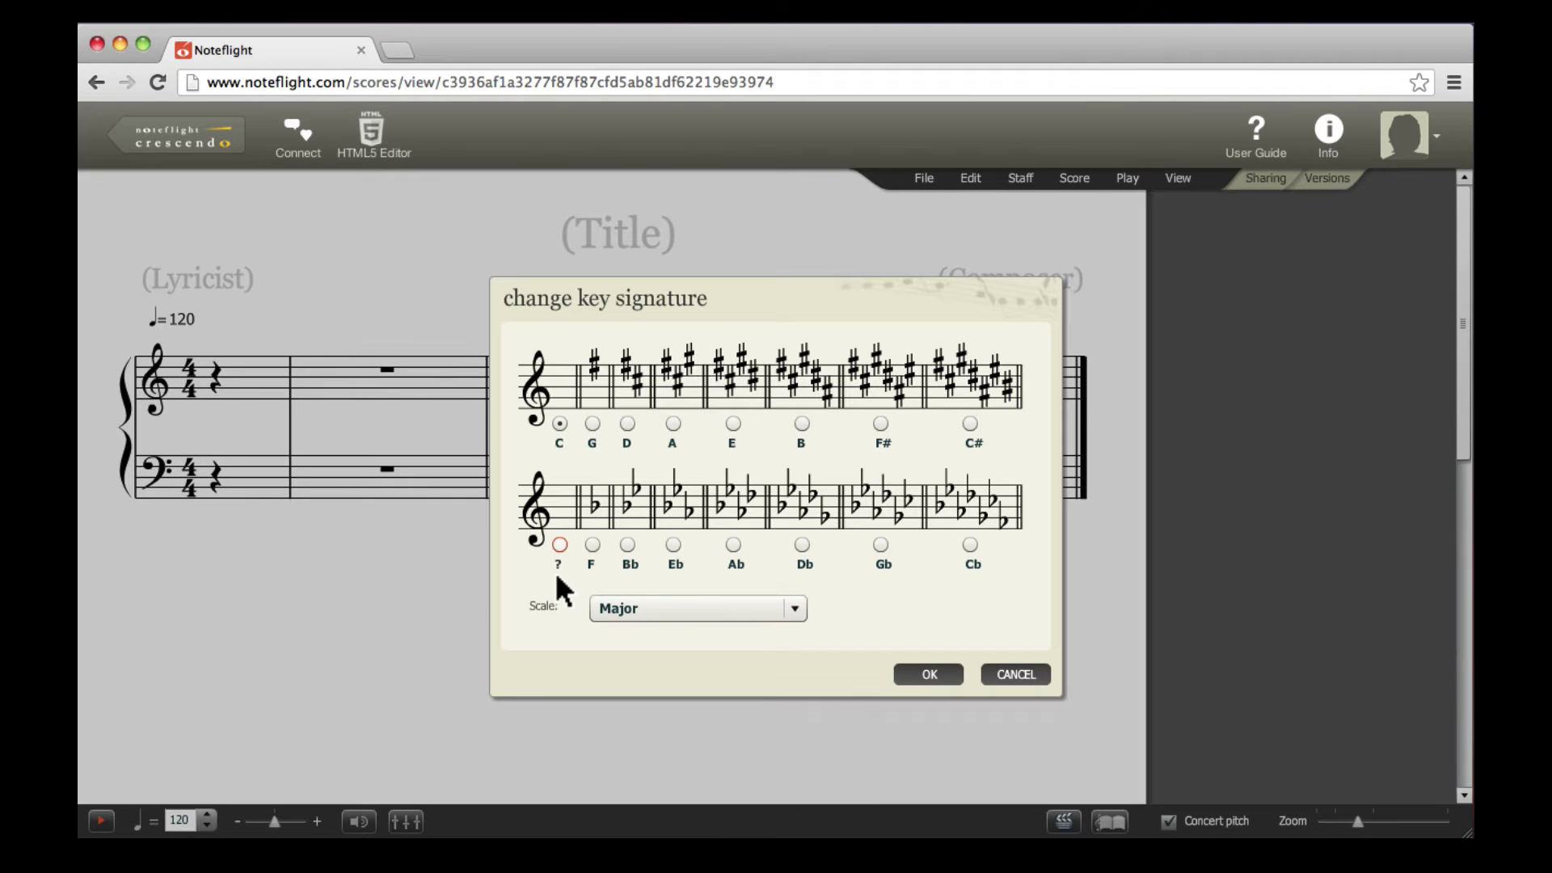
click(909, 673)
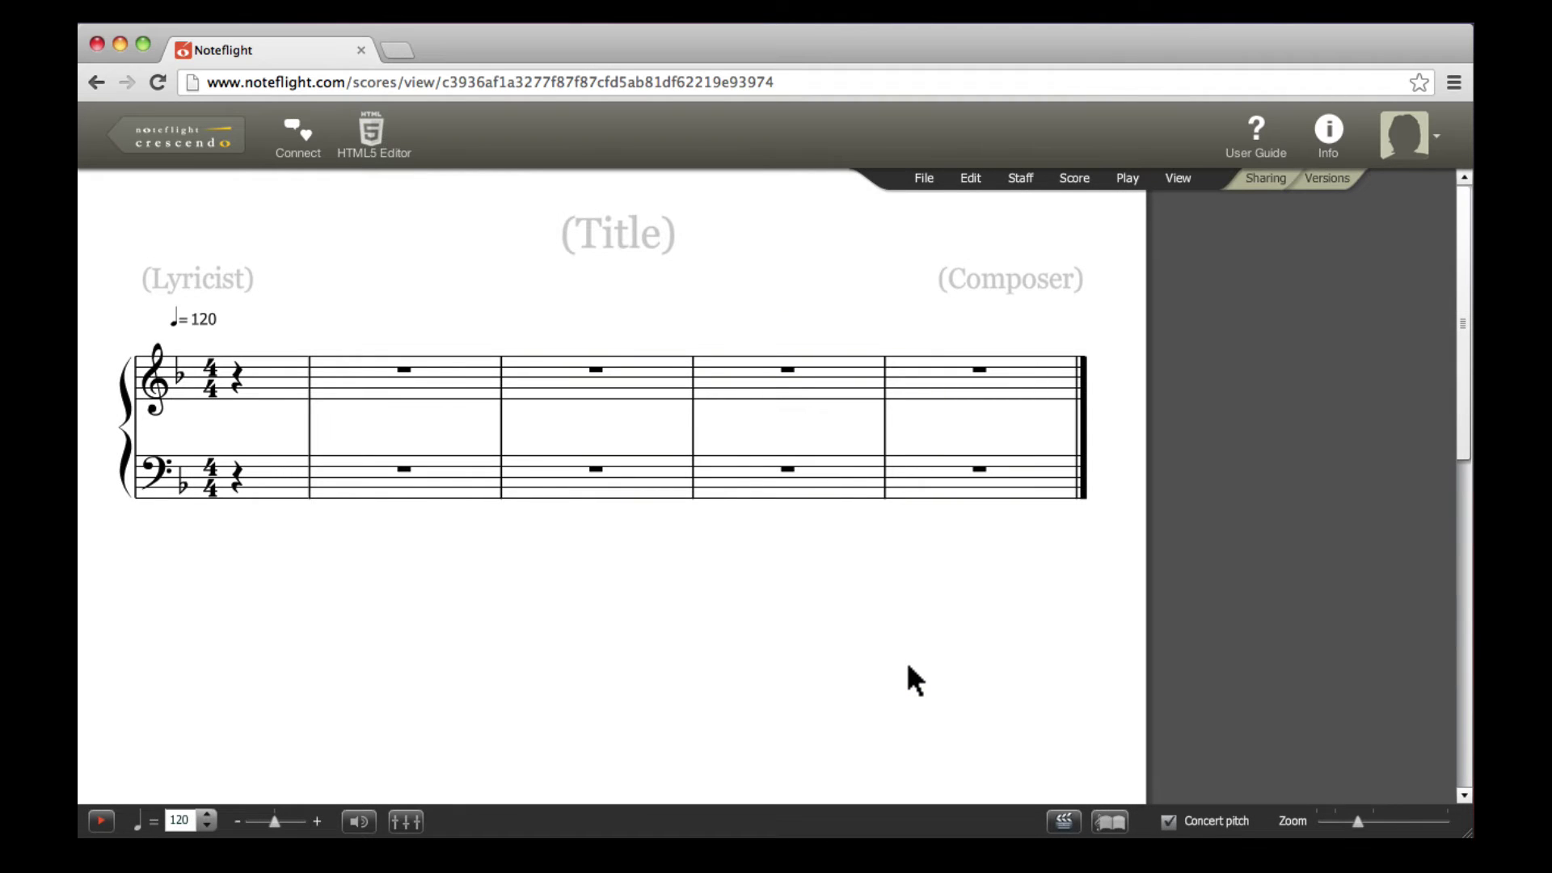
Change the key signature of only measures 2 through 4 on both staves
click(551, 474)
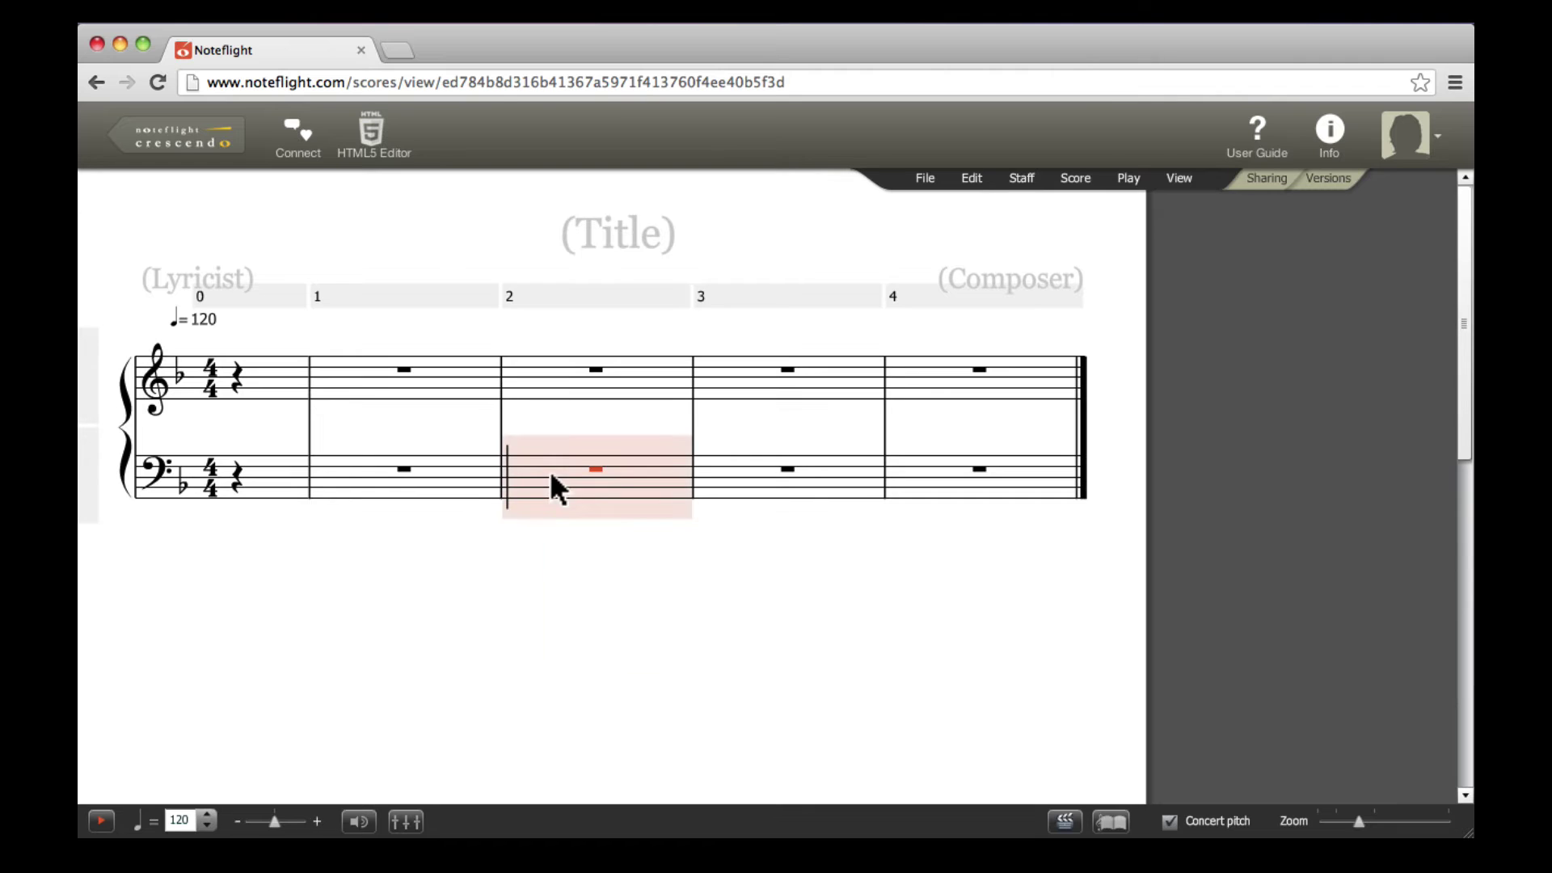
shift+click(942, 466)
shift+click(1011, 394)
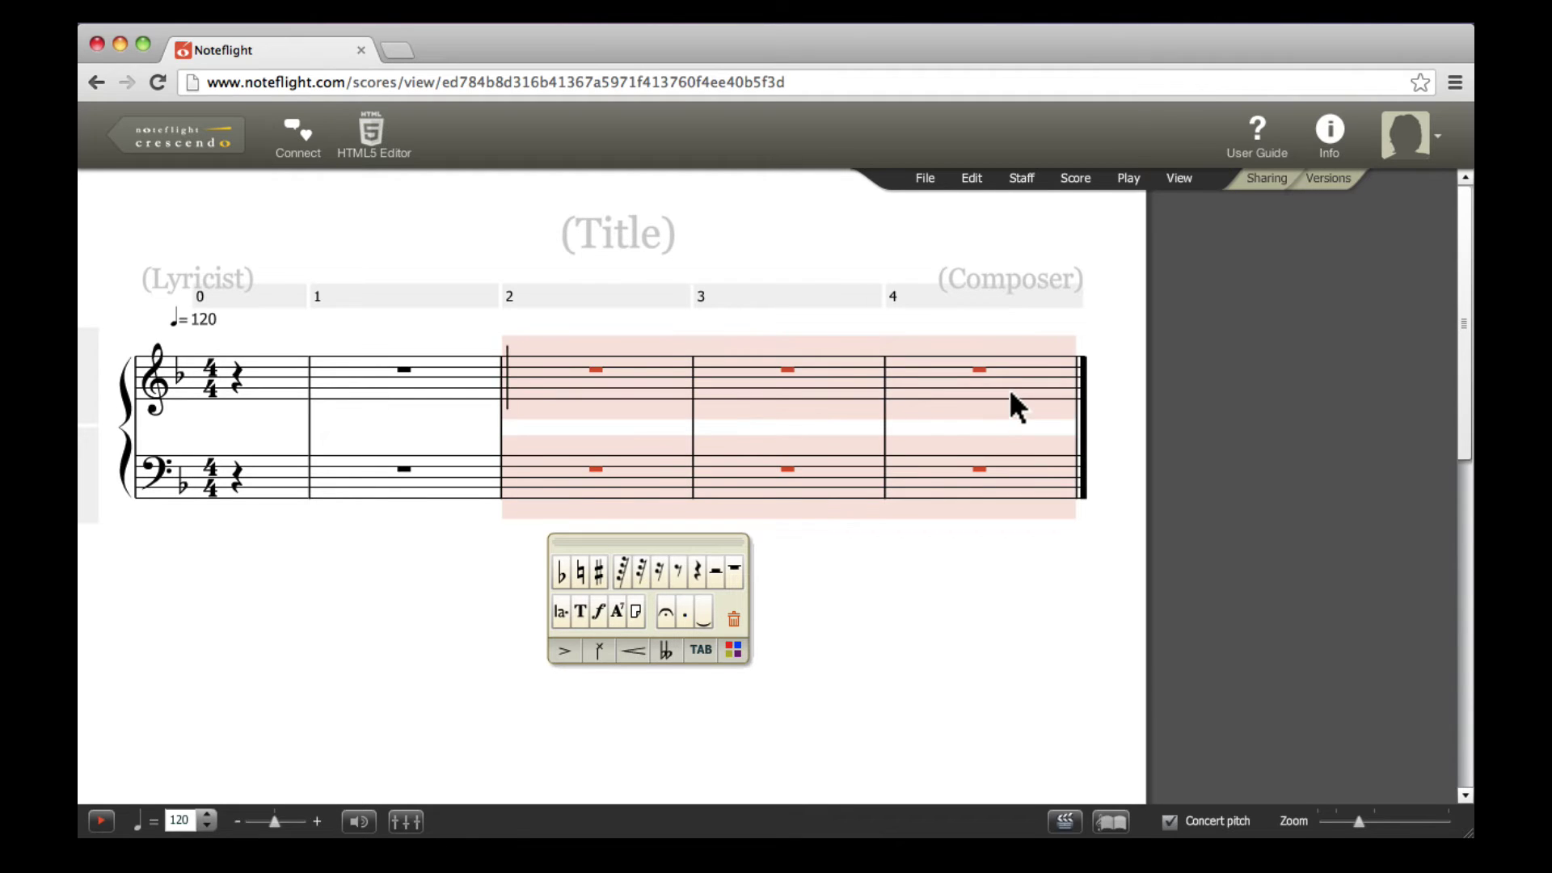
click(1018, 182)
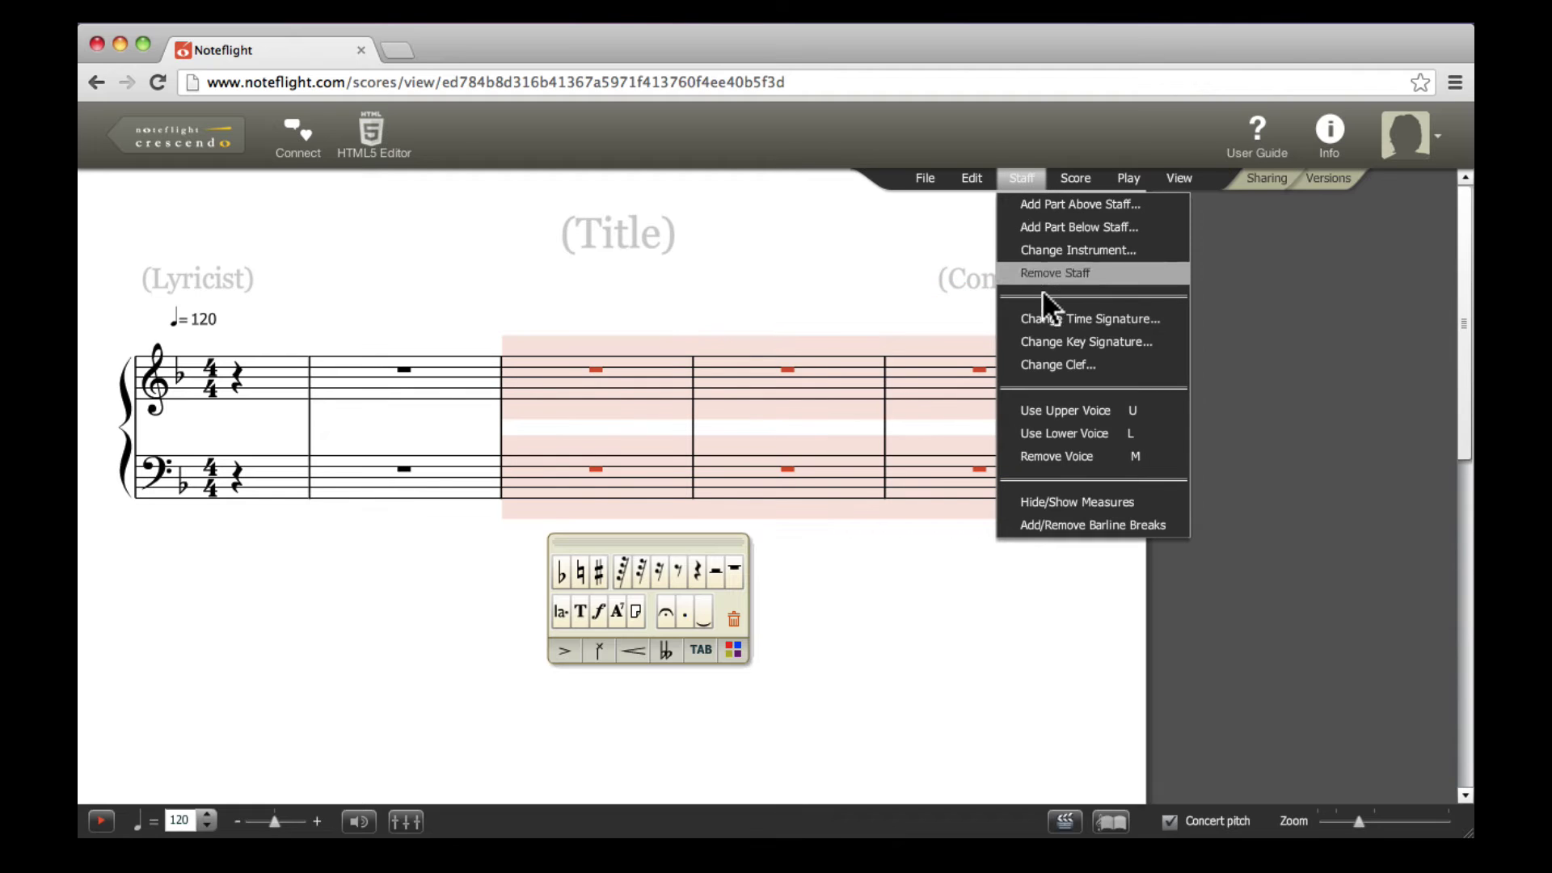
click(1050, 336)
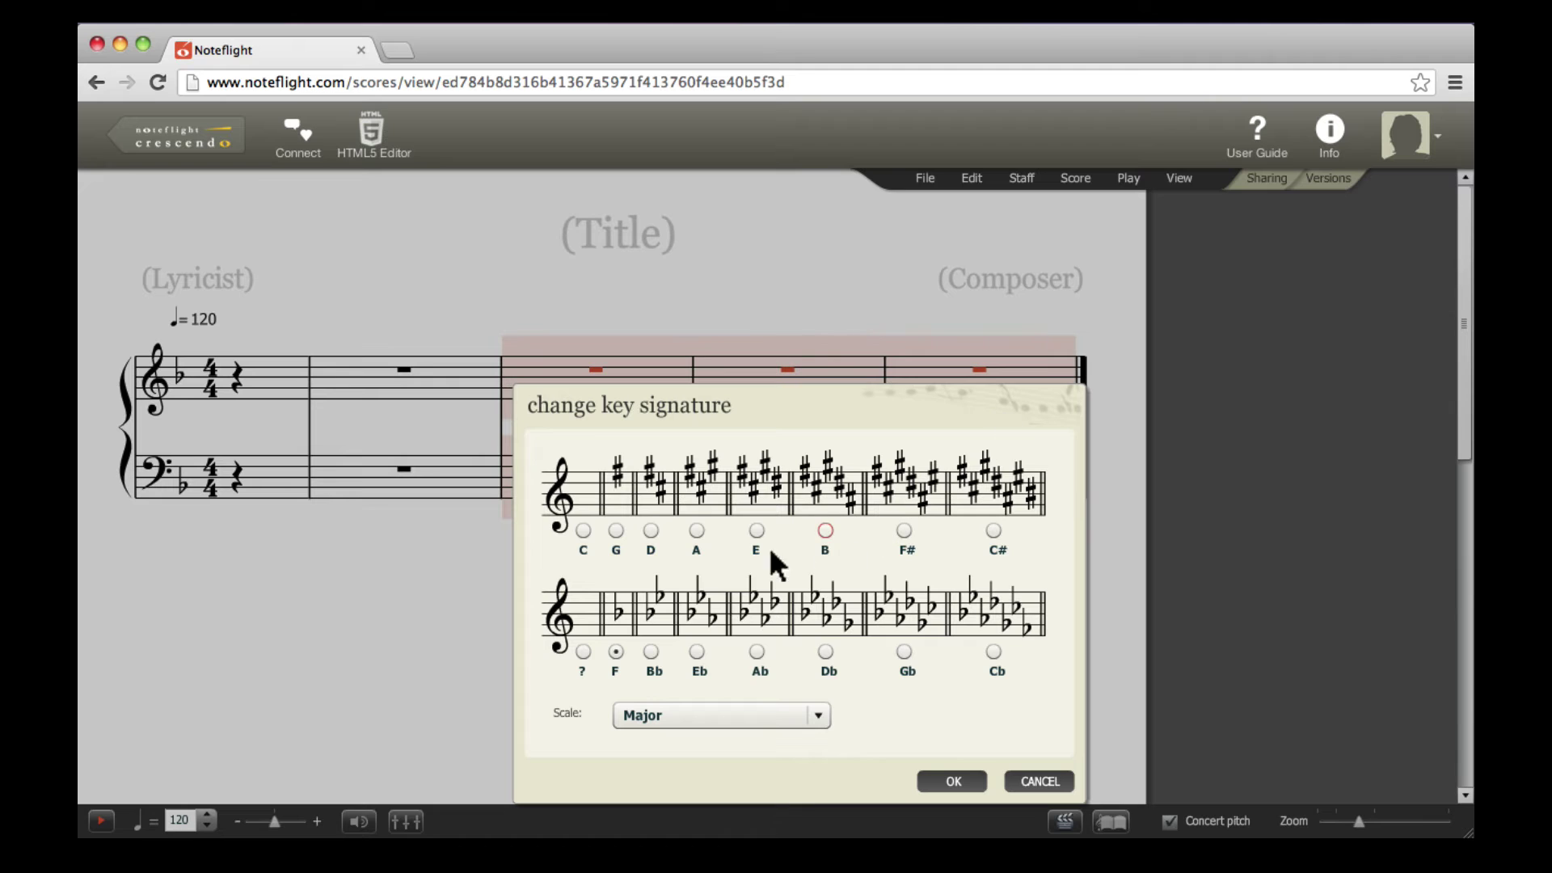
click(940, 778)
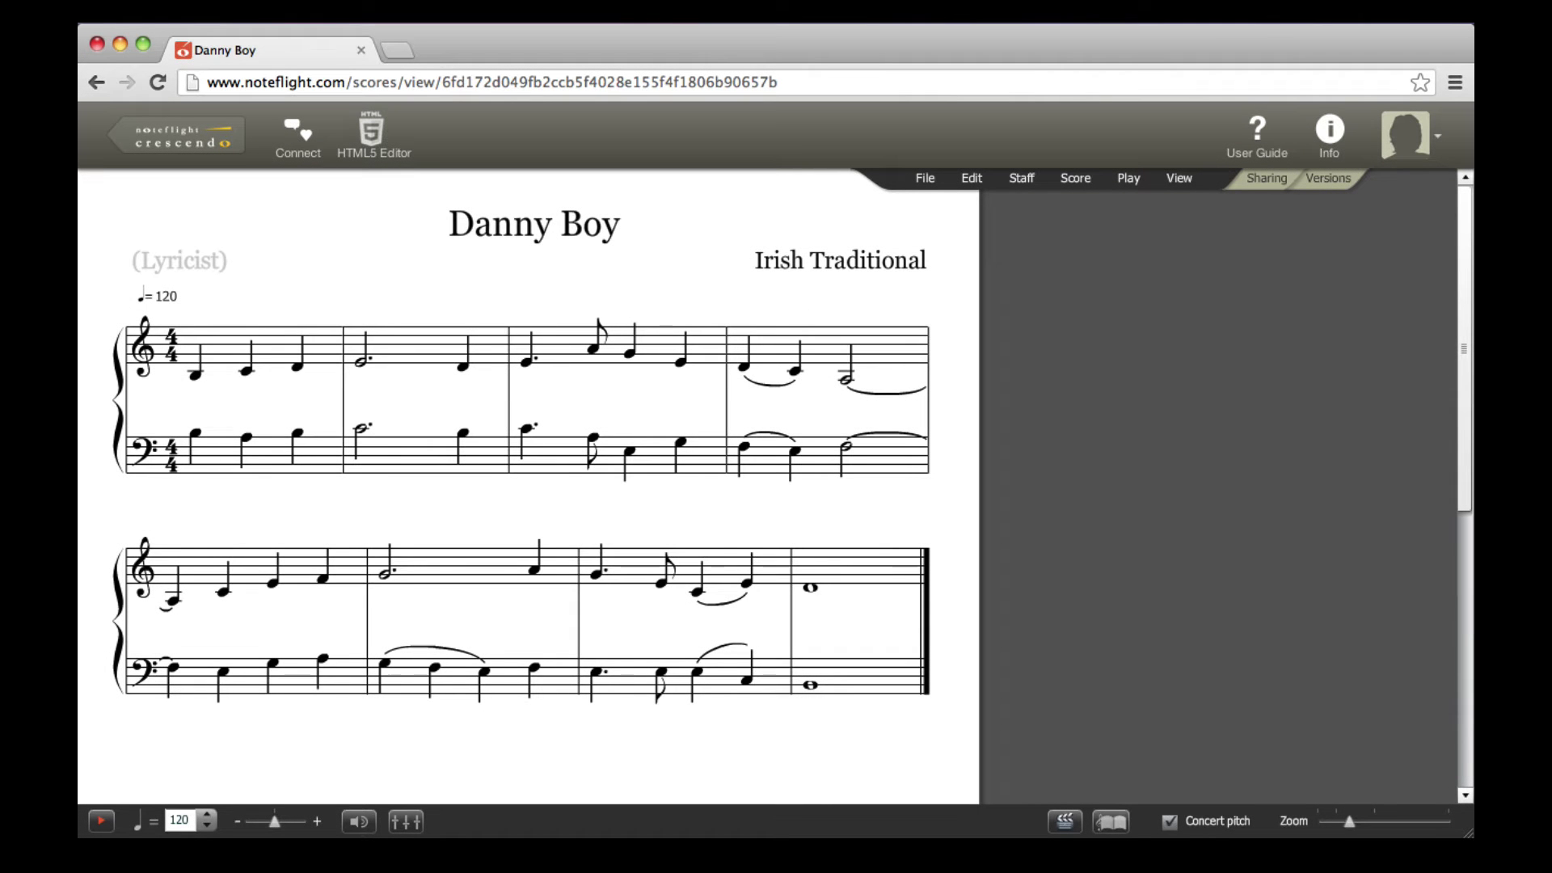
Set the tempo of the Danny Boy score to 150 quarter-note beats per minute
click(168, 307)
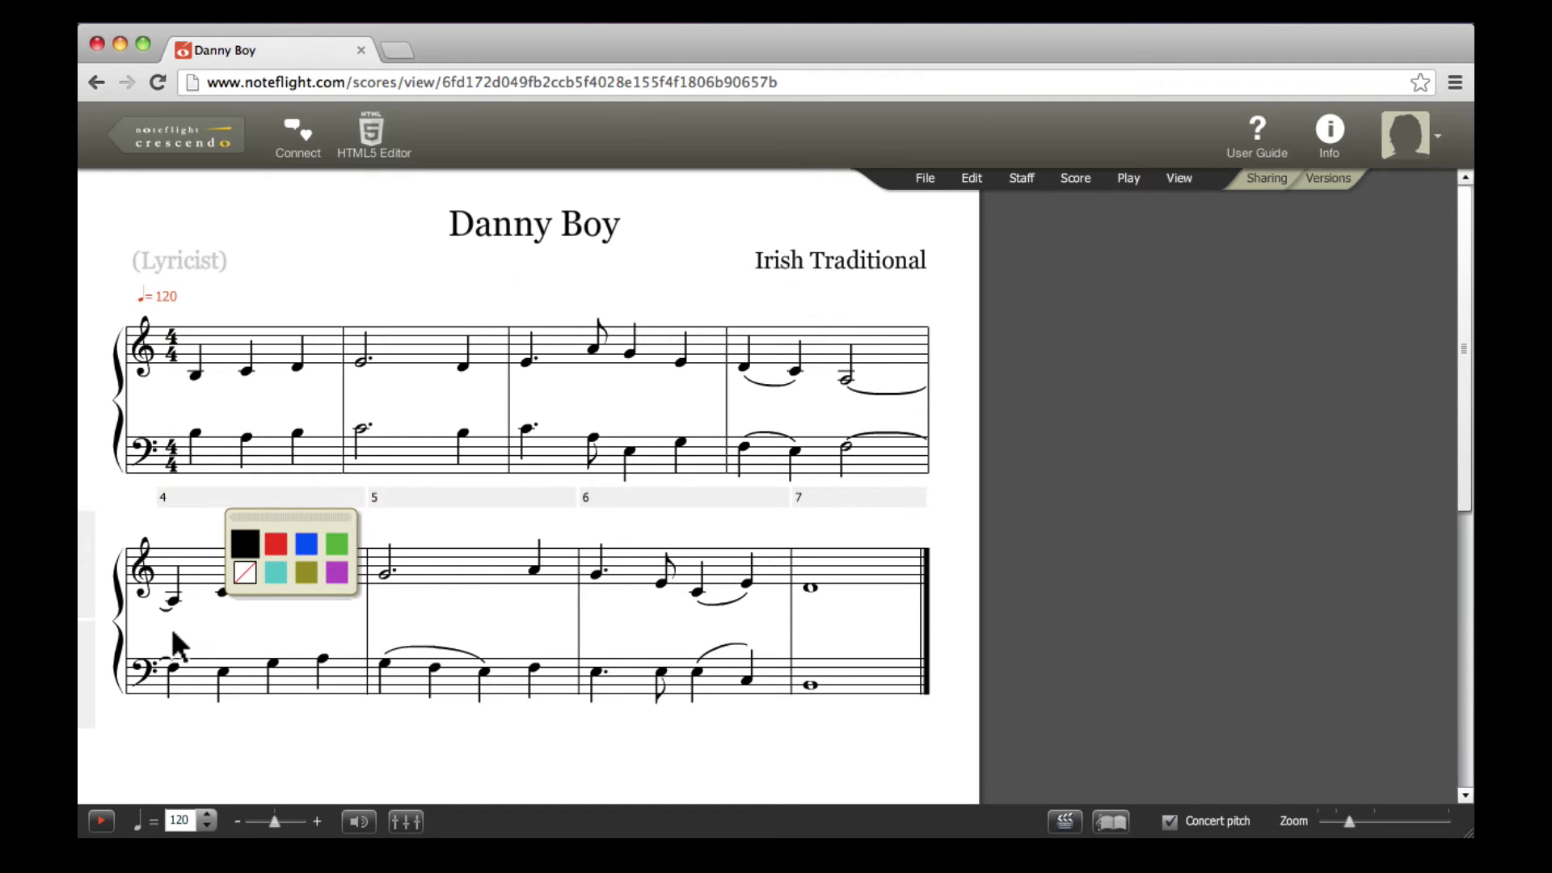
click(167, 721)
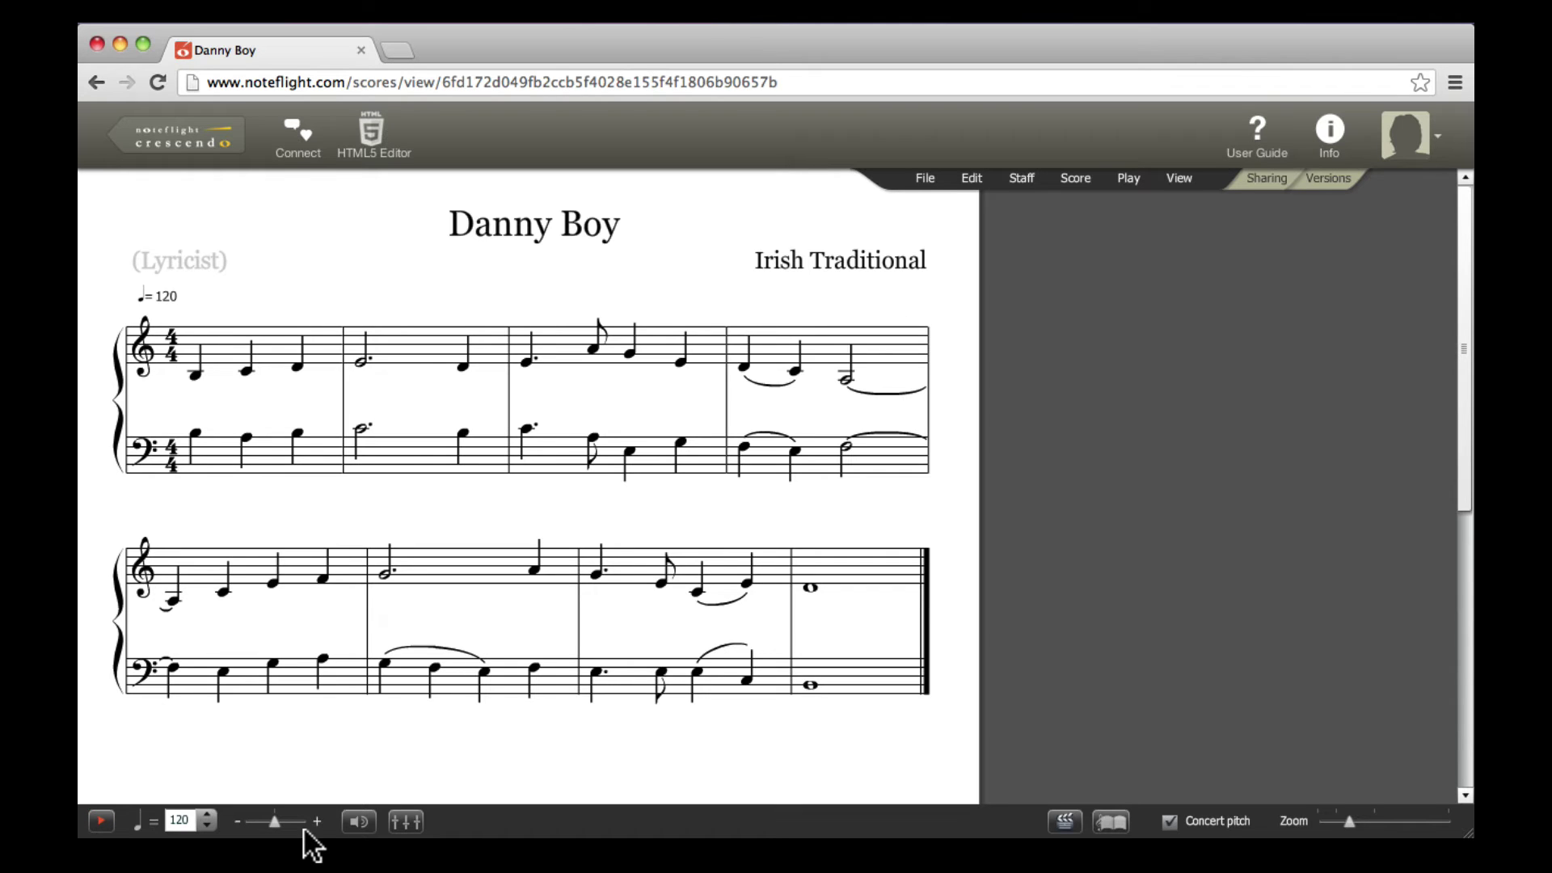
click(138, 826)
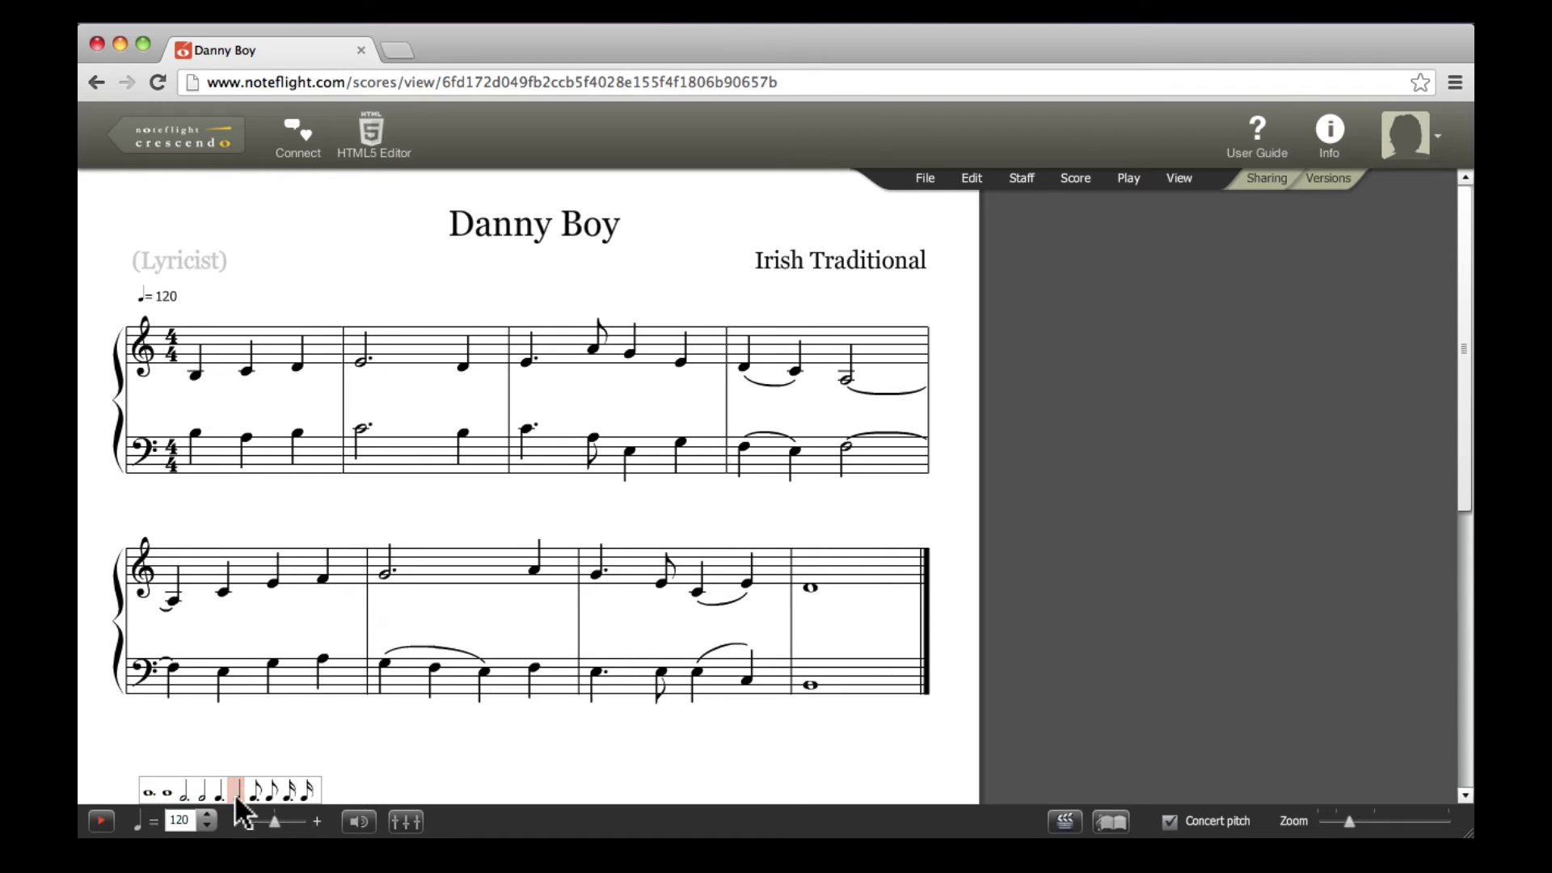
click(183, 821)
key(BackSpace)
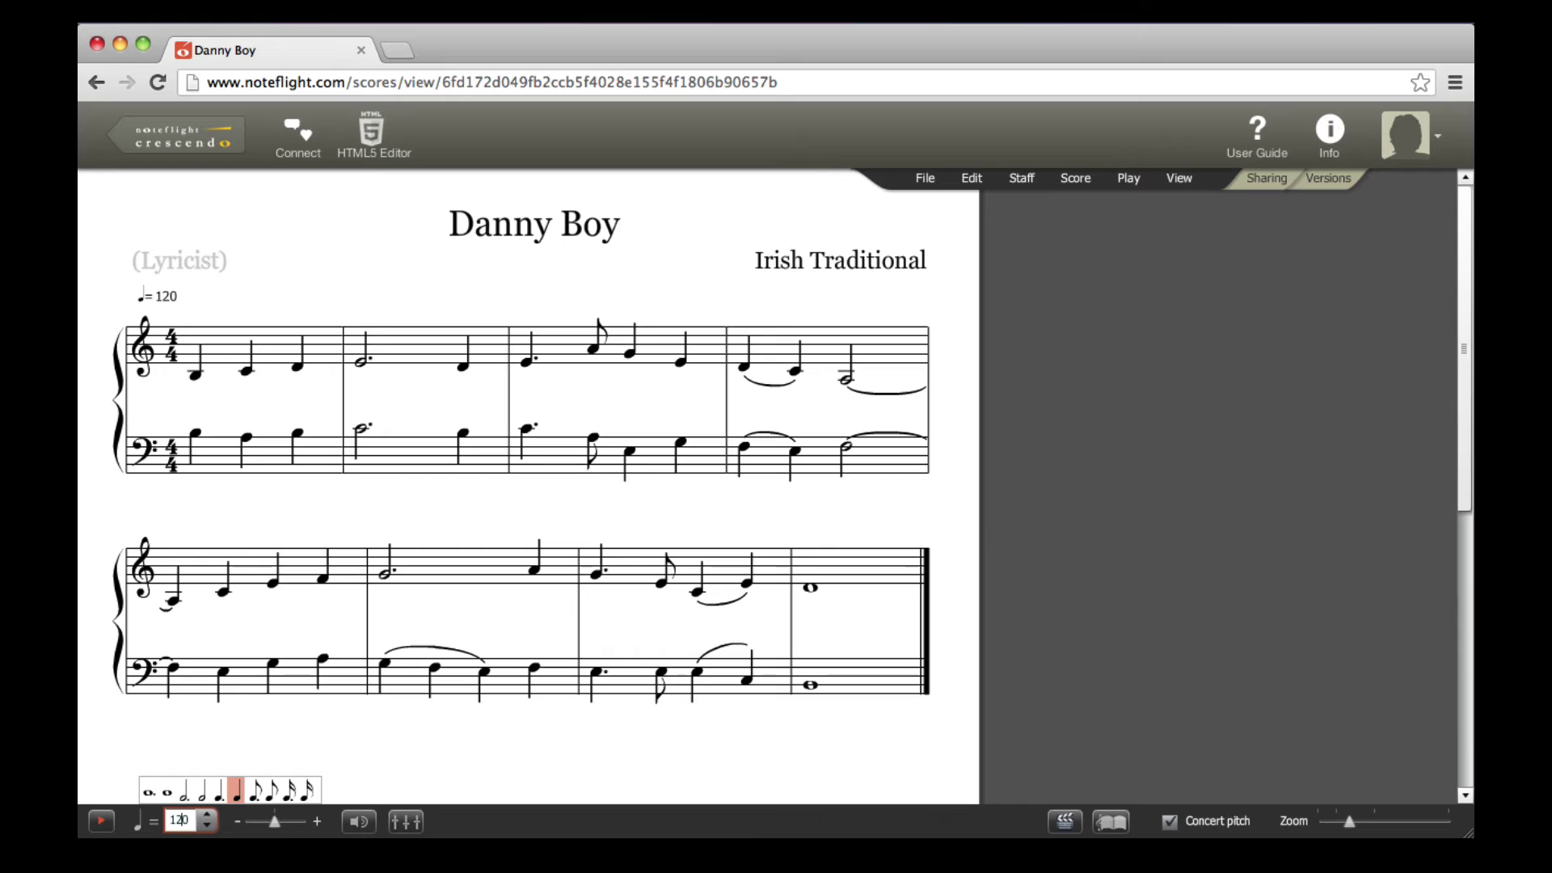
text(50)
click(207, 827)
click(208, 816)
drag(275, 823, 271, 826)
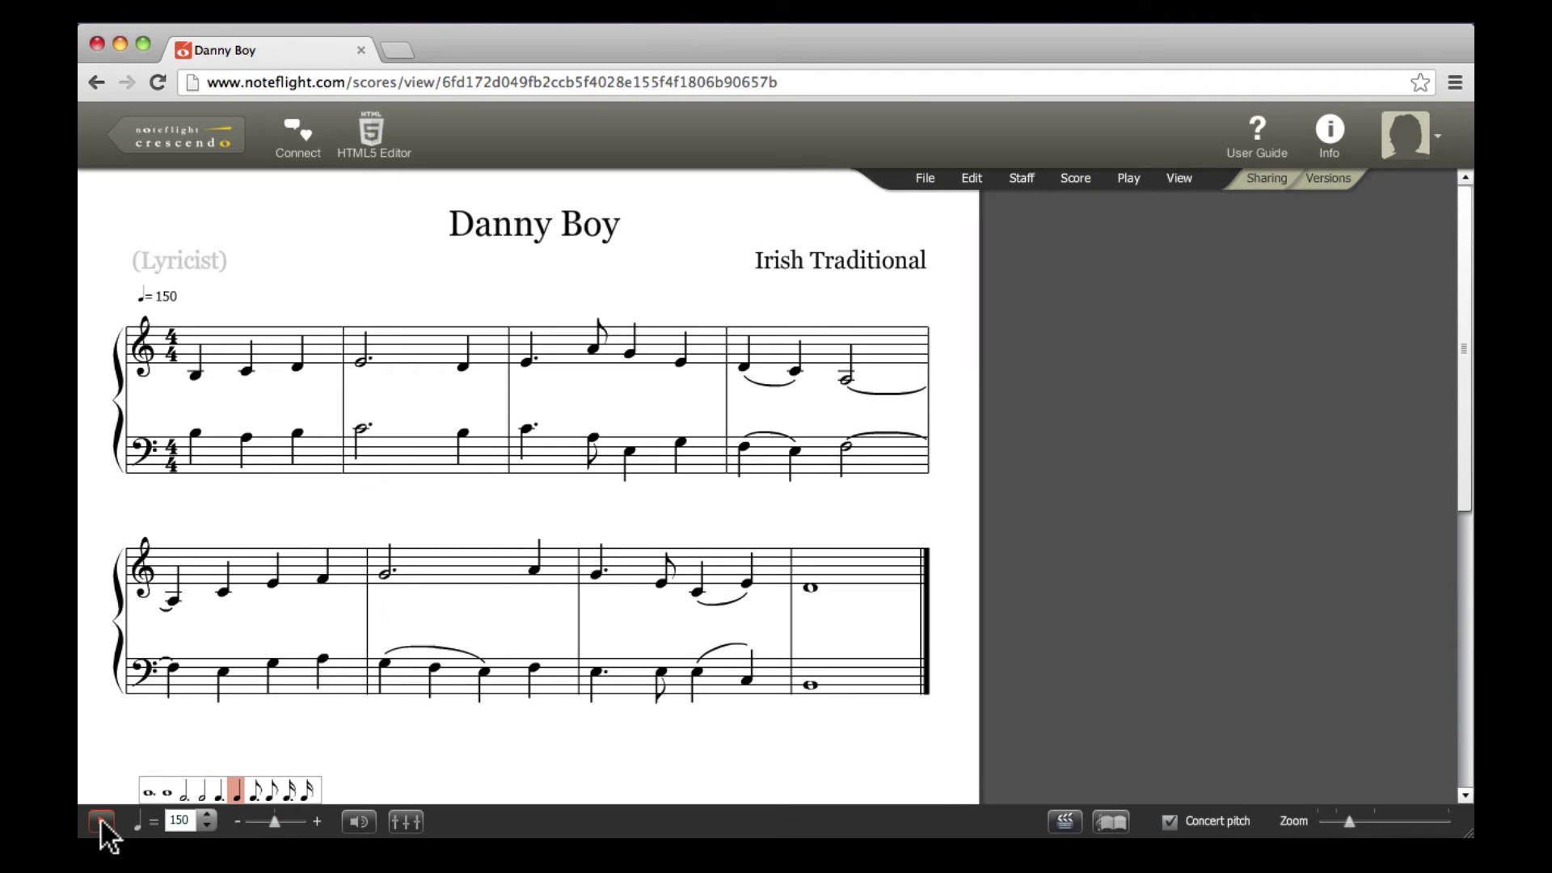
Play the score from the beginning, from measure 0 and from measure 3, stopping playback after each listen
click(102, 823)
key(space)
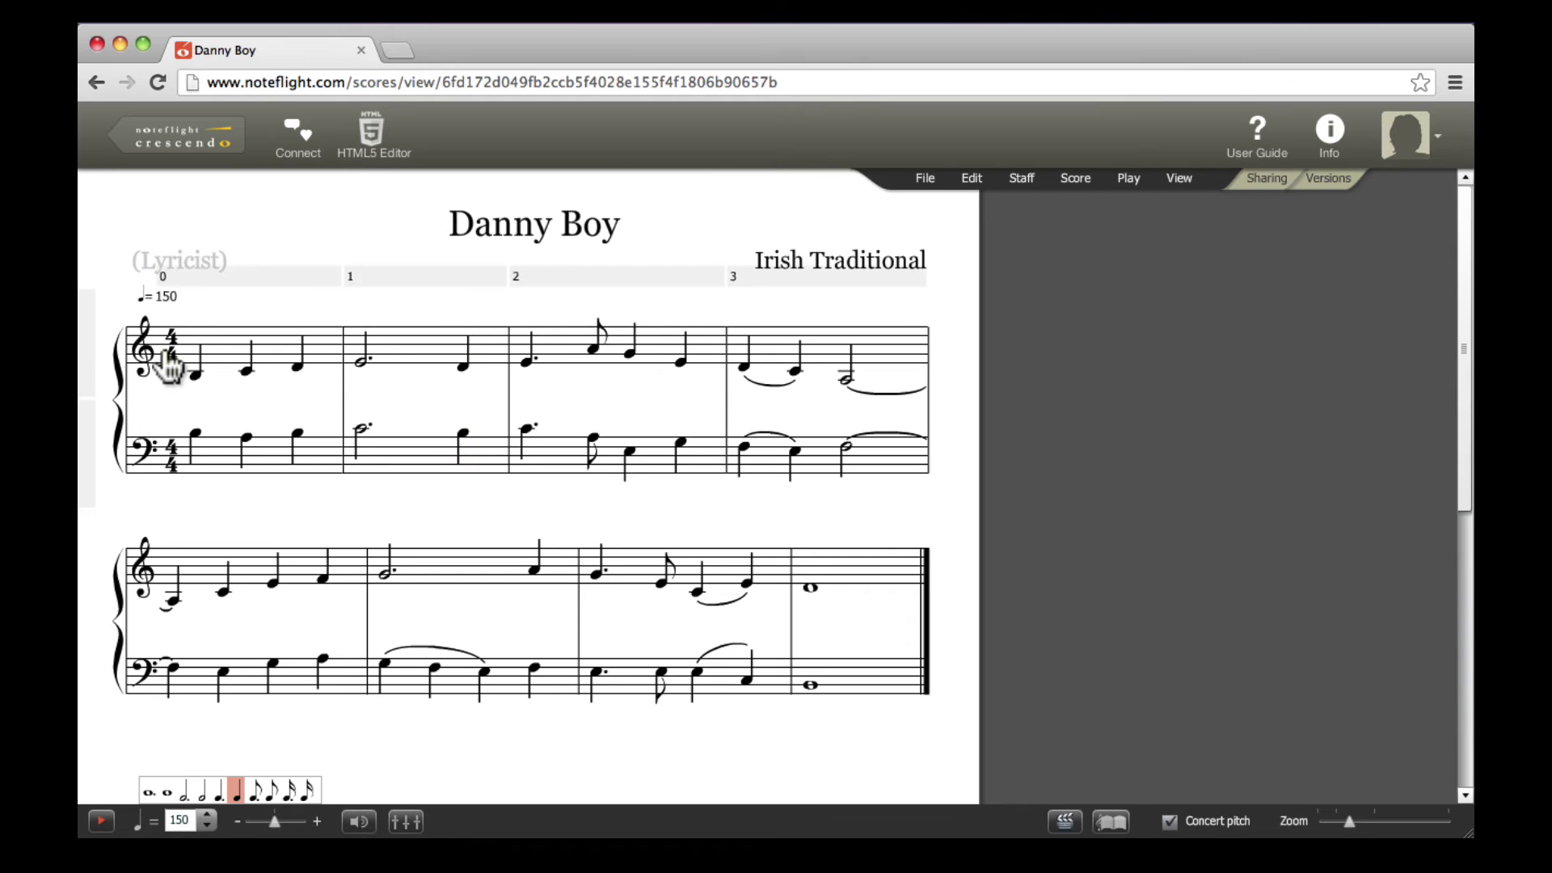
click(178, 275)
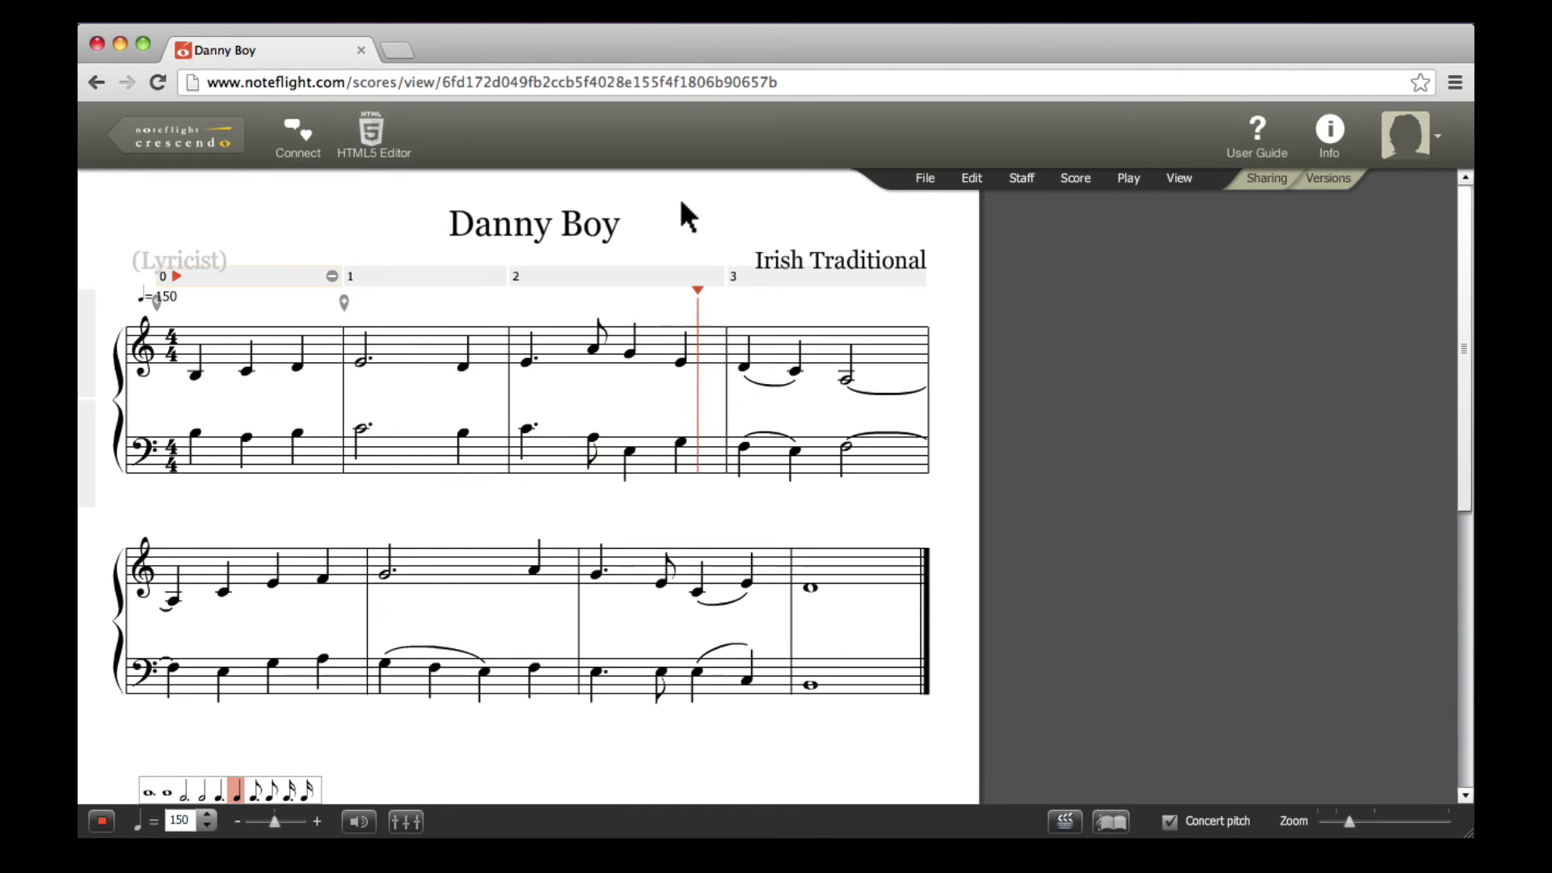
key(space)
click(749, 278)
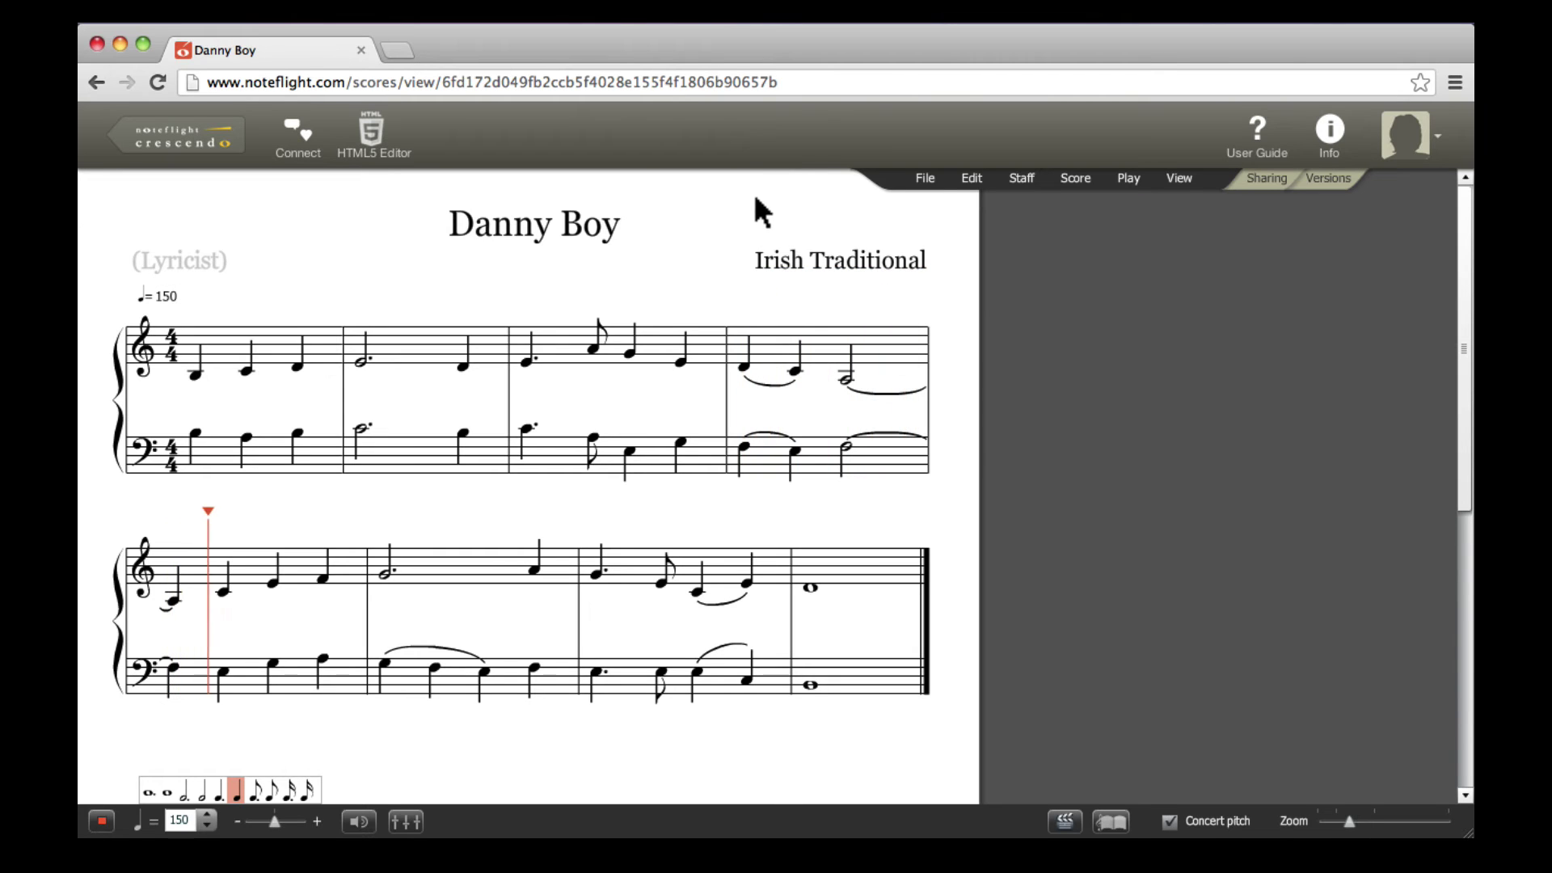
key(space)
Change the instrument of the whole treble staff to Clarinet
click(88, 357)
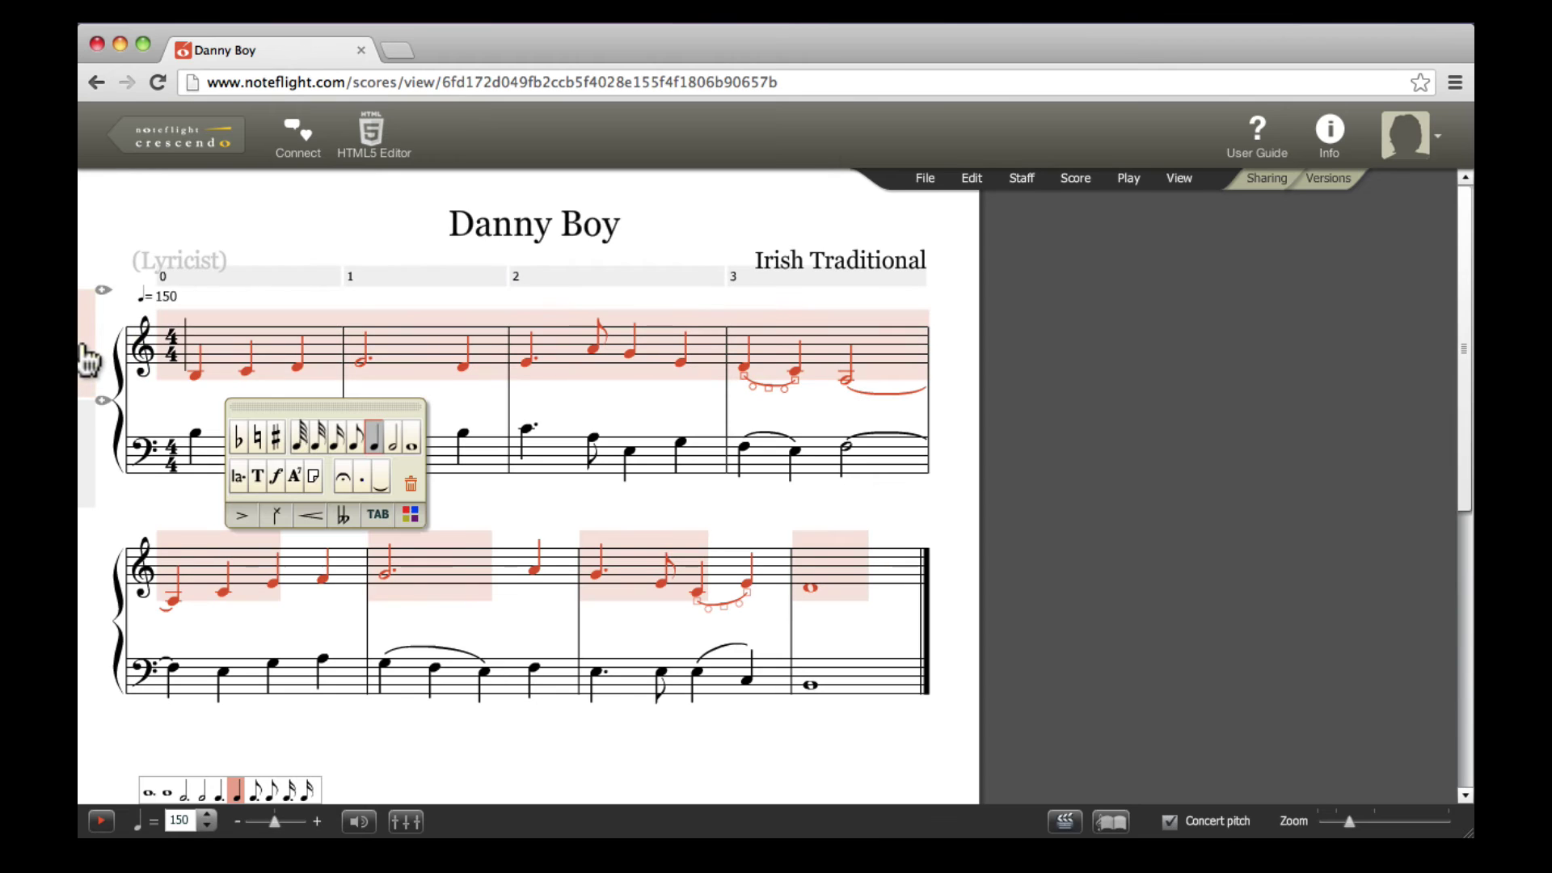
click(1021, 180)
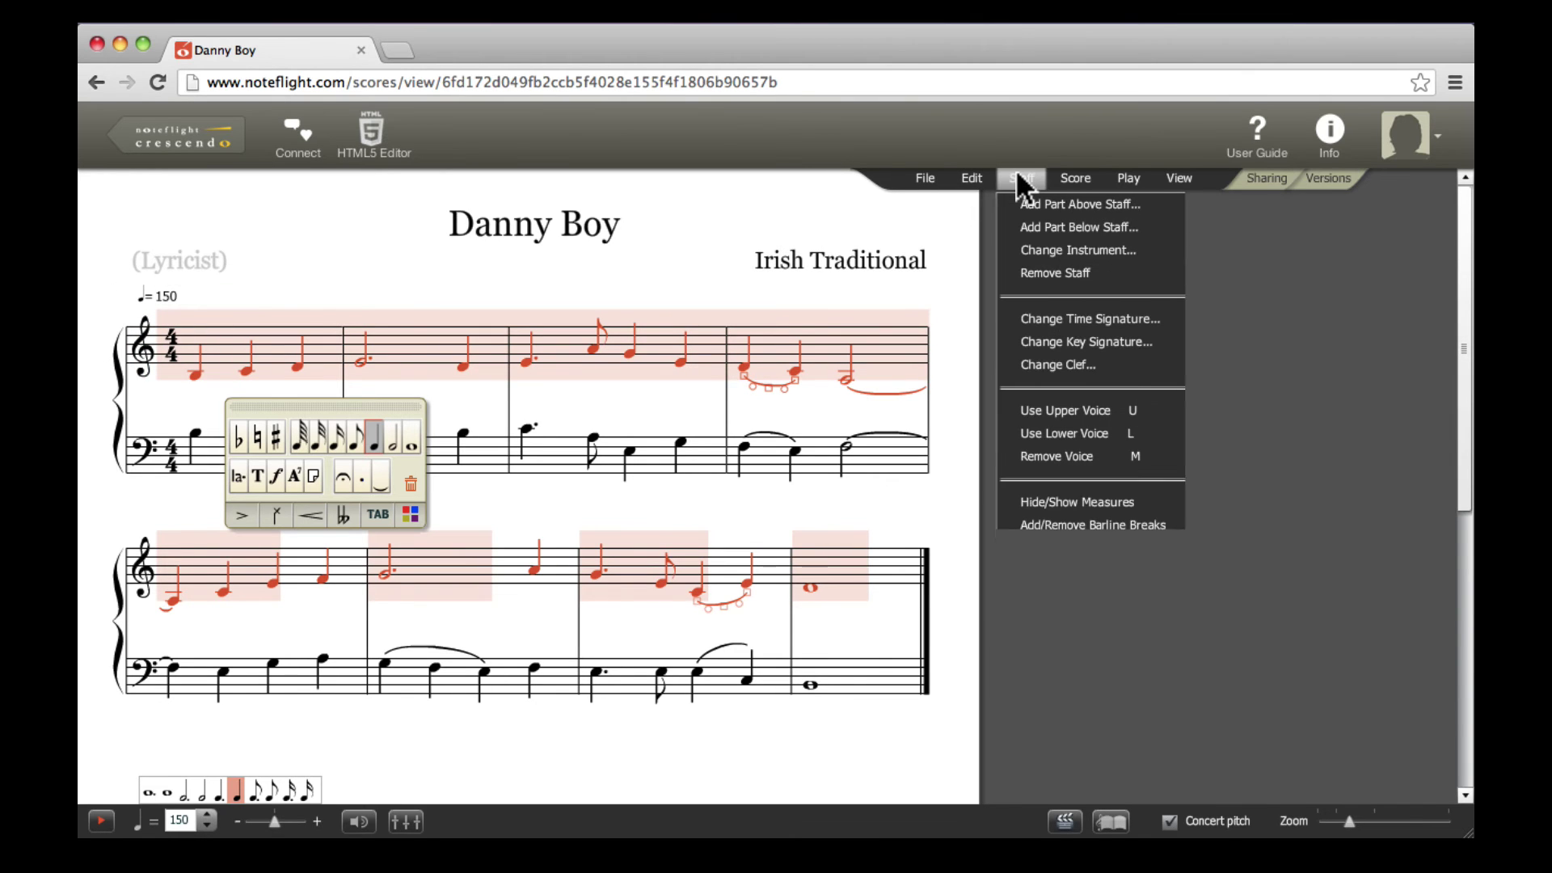
click(1048, 249)
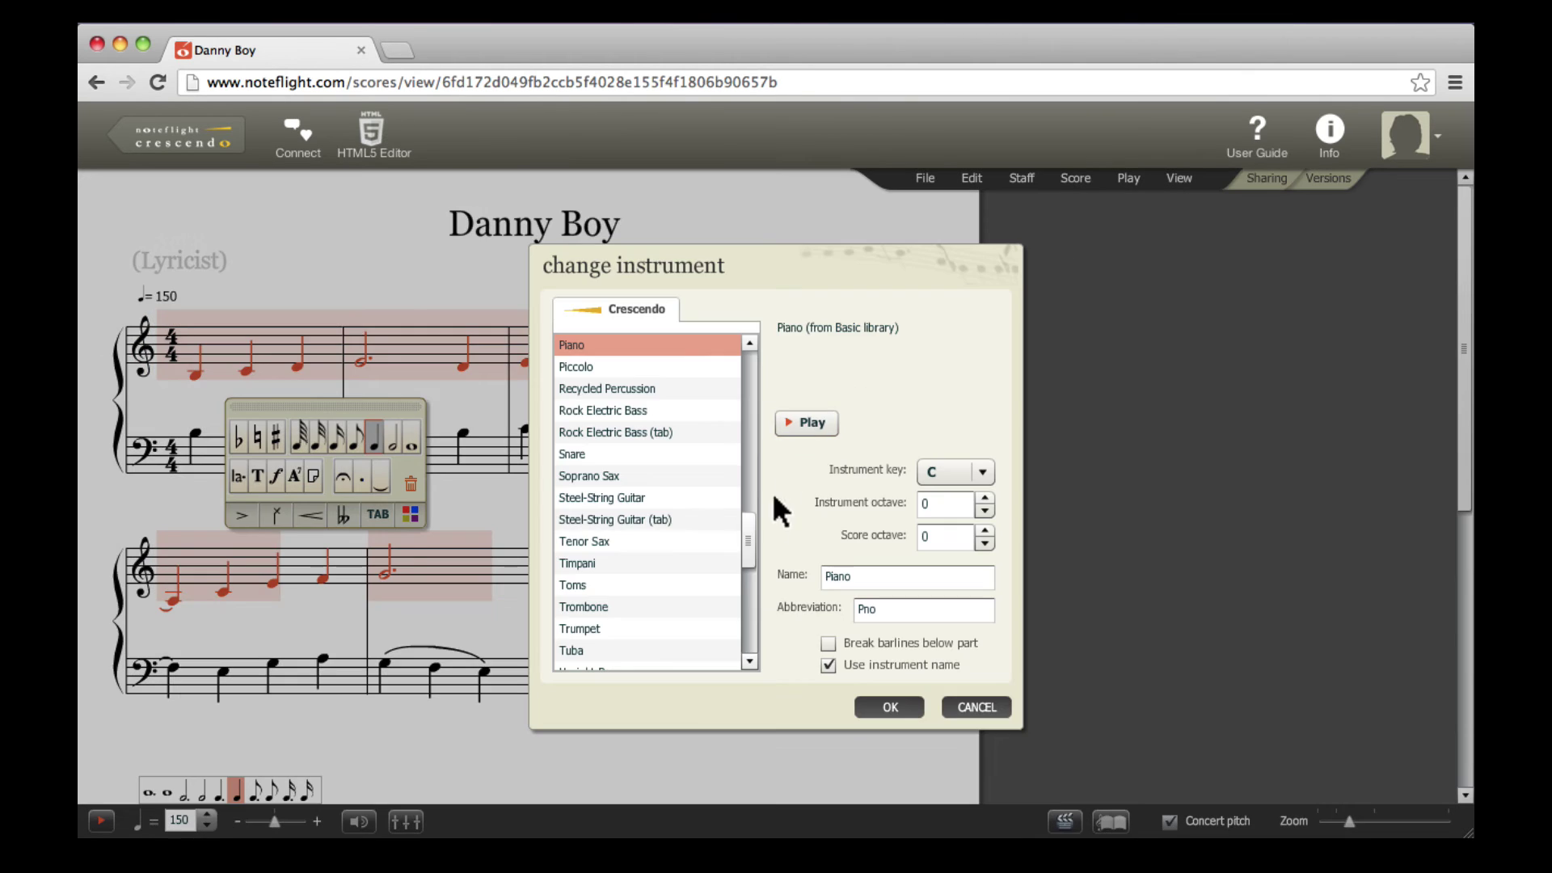
drag(744, 535, 759, 430)
click(644, 389)
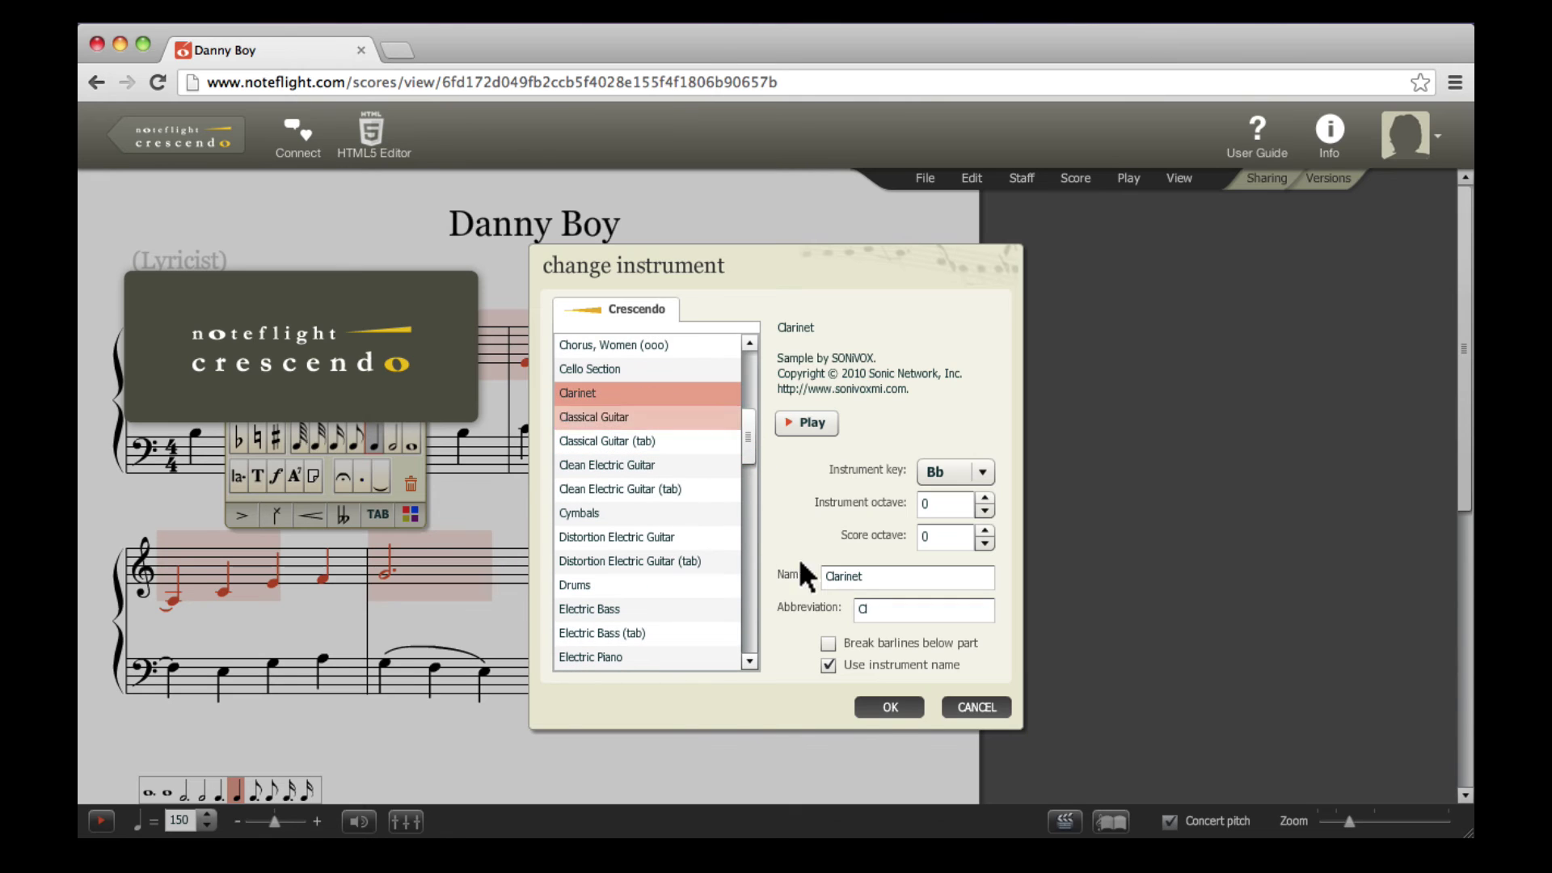
click(888, 707)
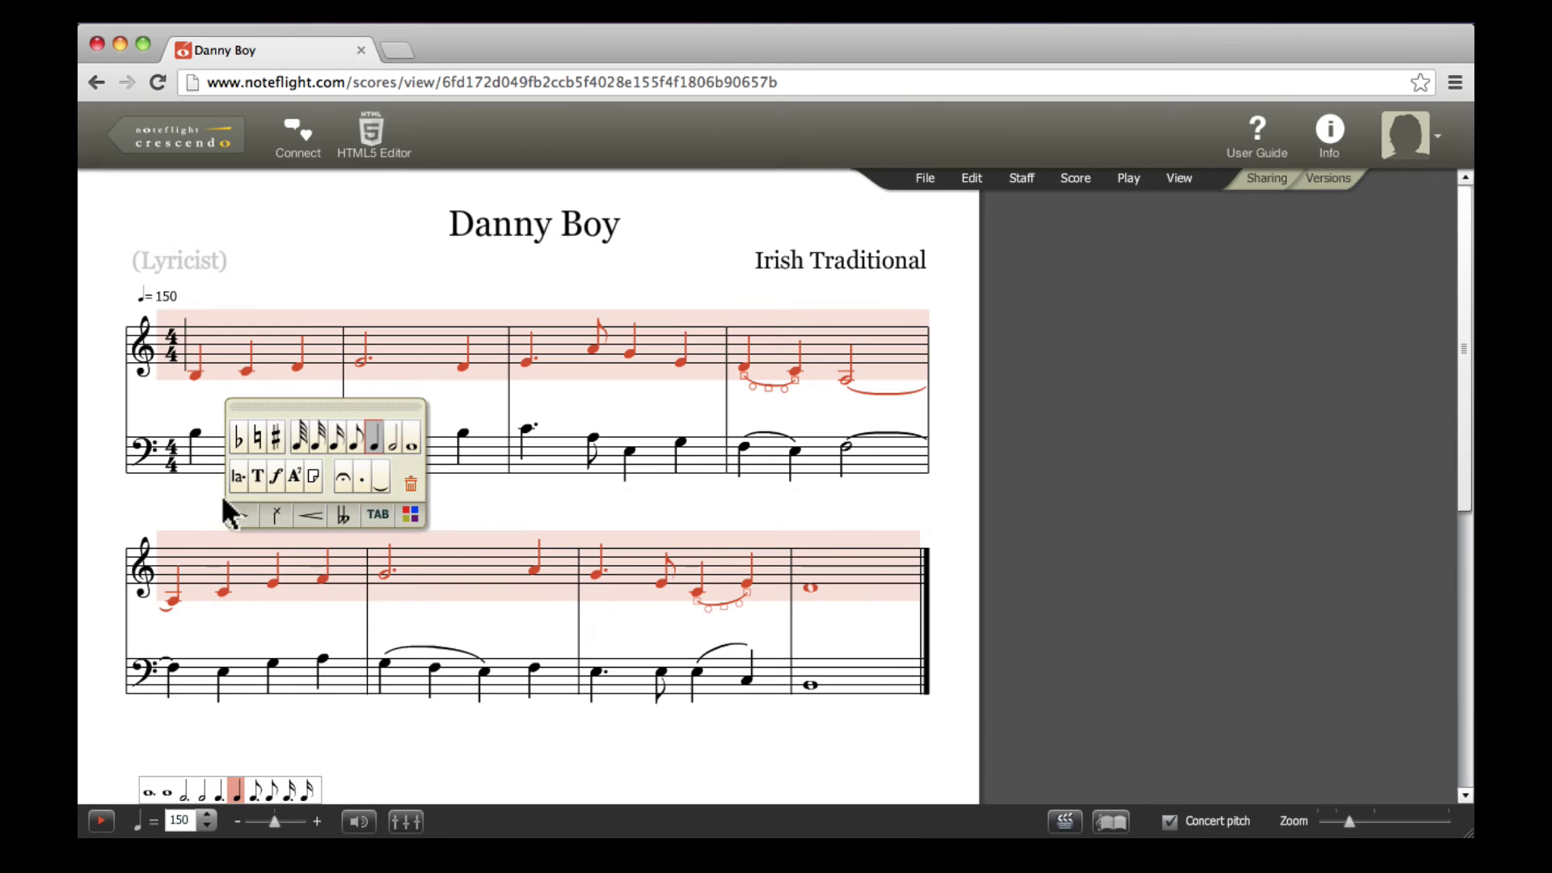
Change the instrument of the whole bass staff to Cello
click(86, 457)
click(1021, 179)
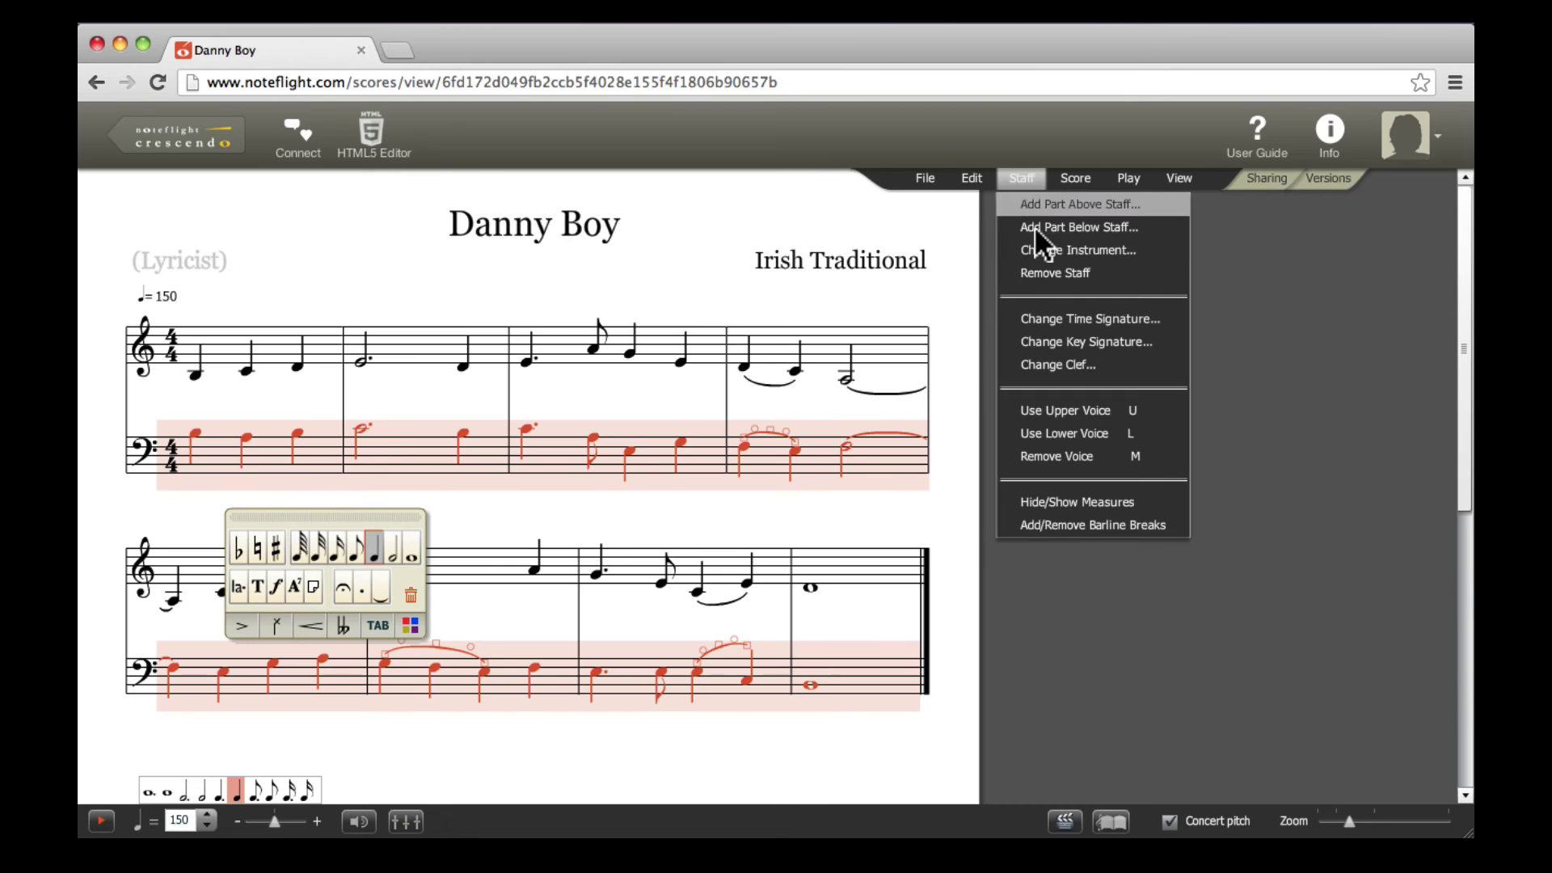
click(1044, 248)
drag(744, 531, 746, 394)
click(647, 442)
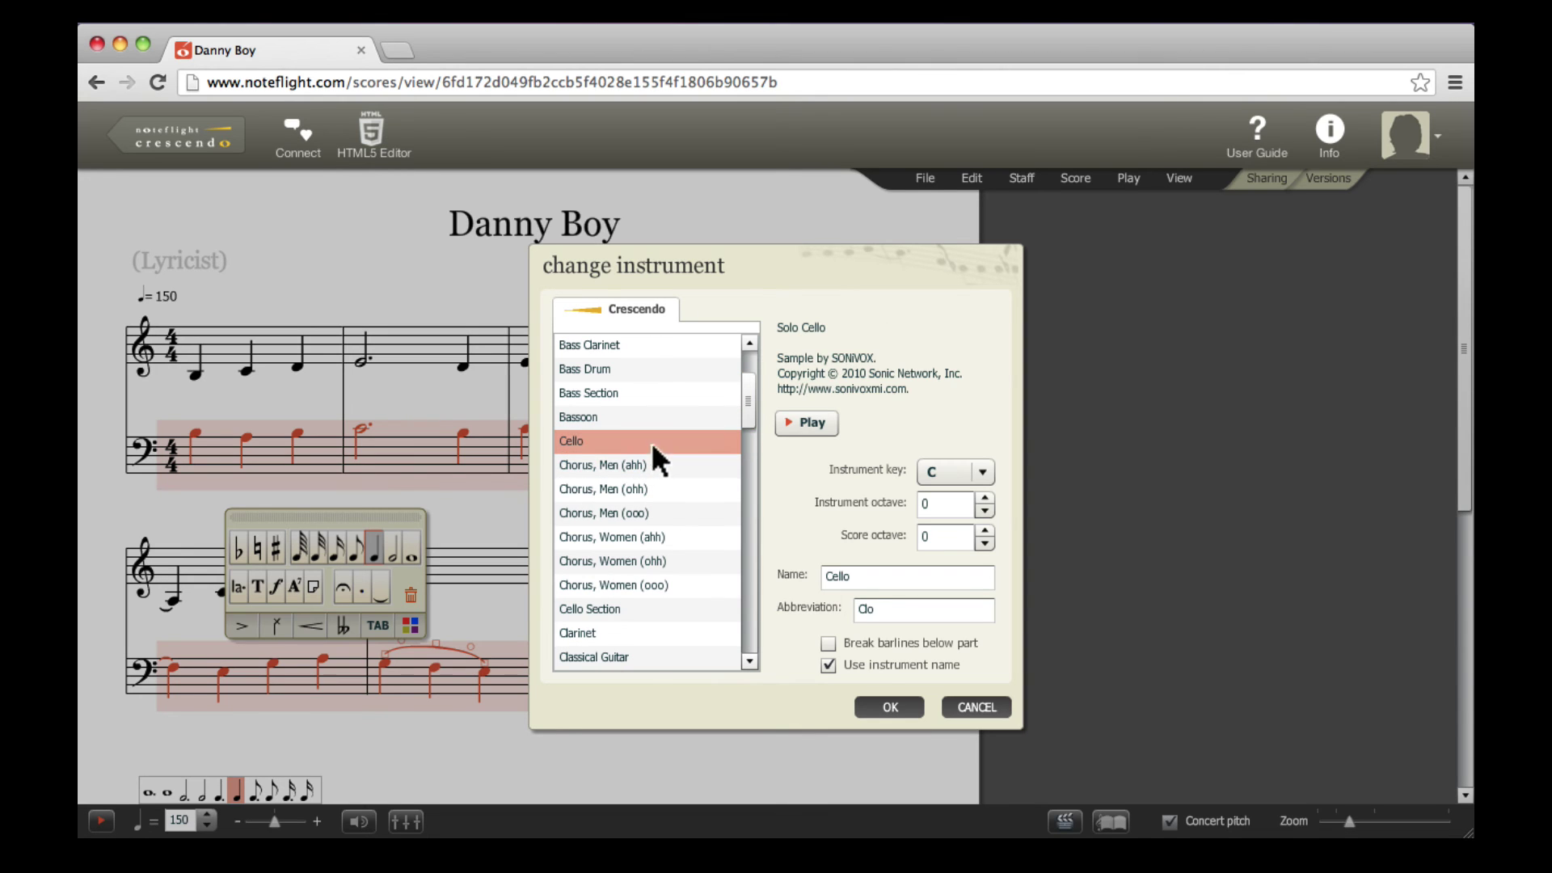
click(874, 701)
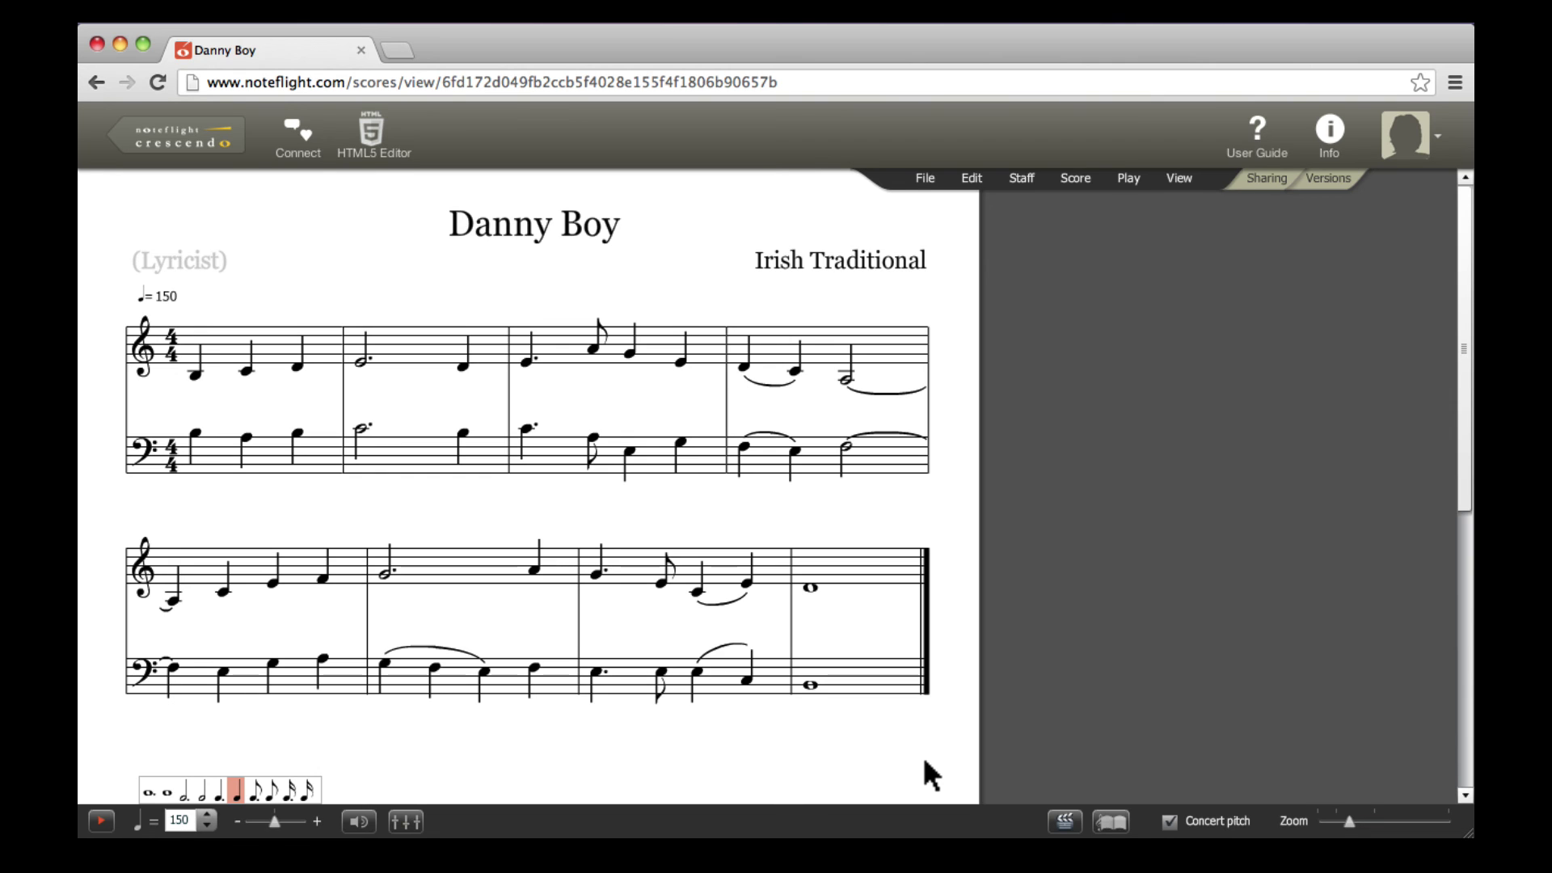
Turn concert pitch off and back on to compare the clarinet notation, and start playback from measure 0
click(1172, 820)
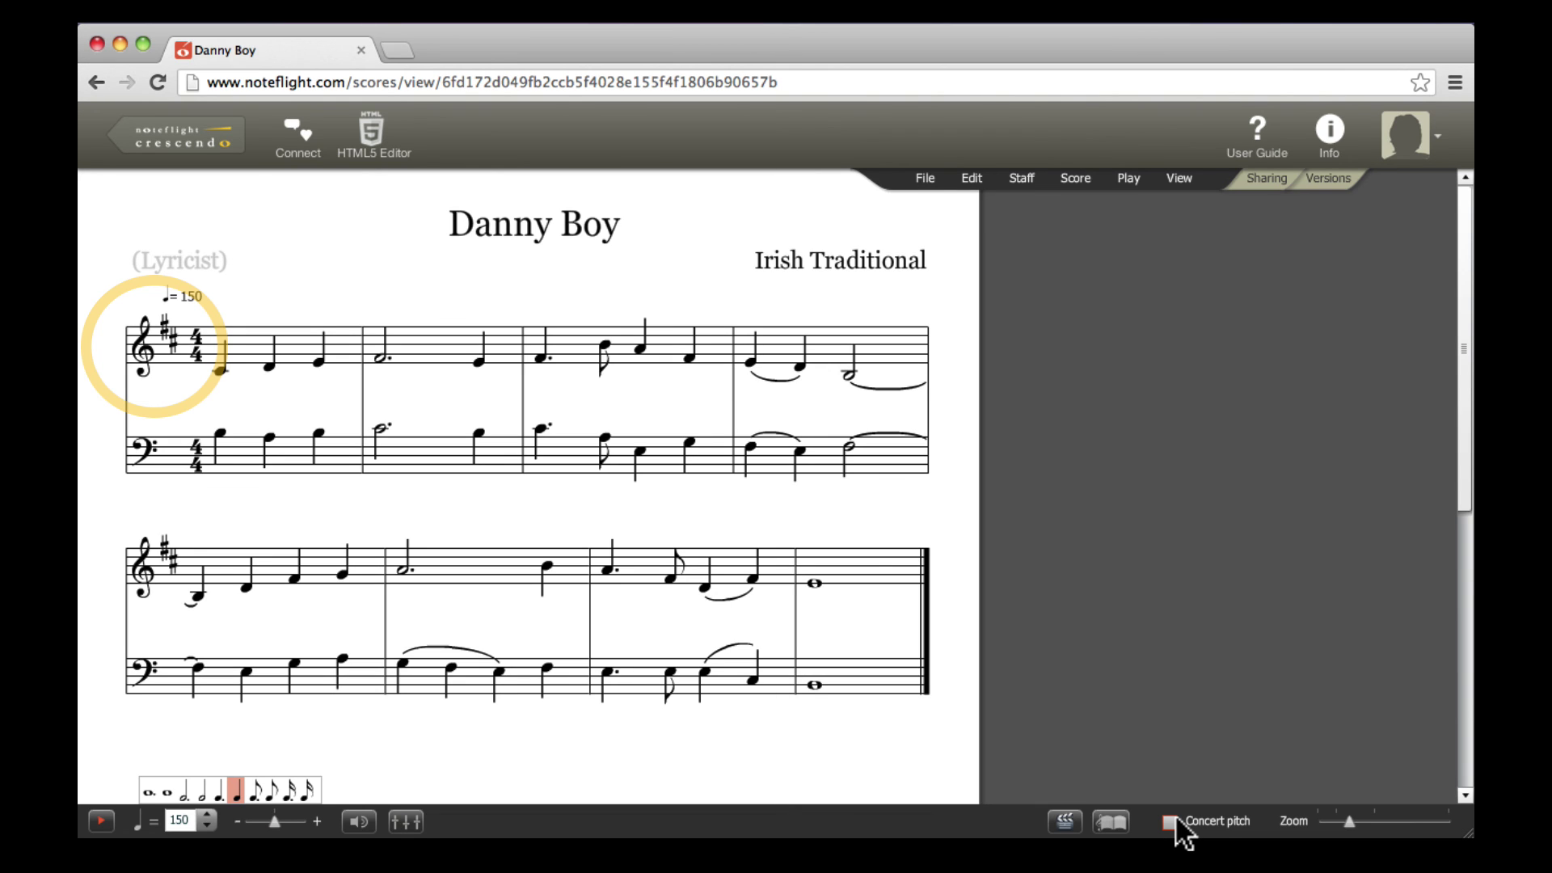
click(1173, 821)
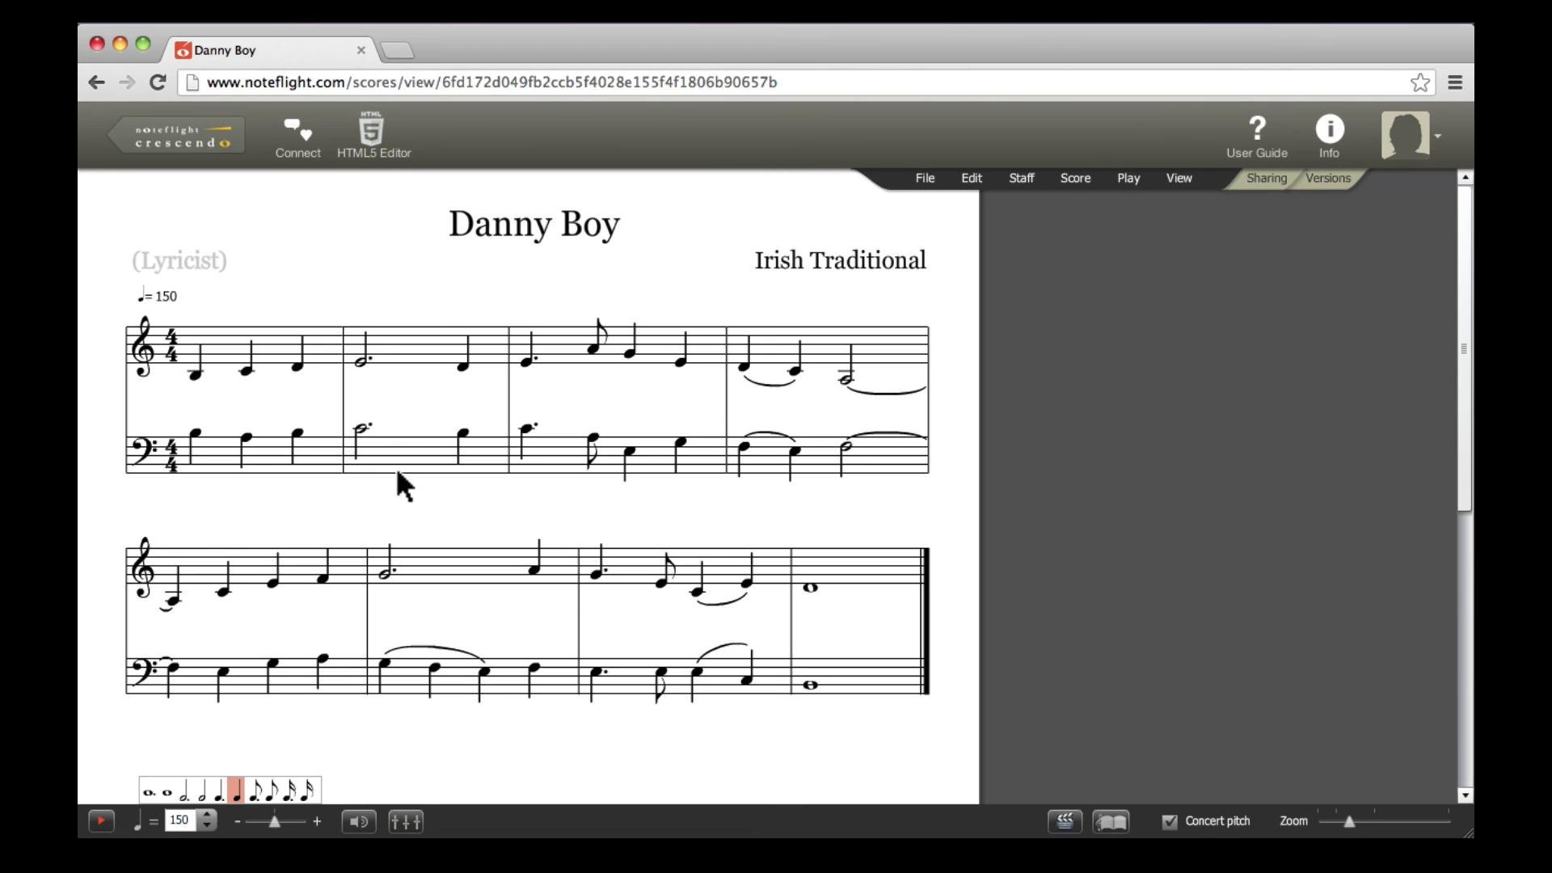
click(174, 277)
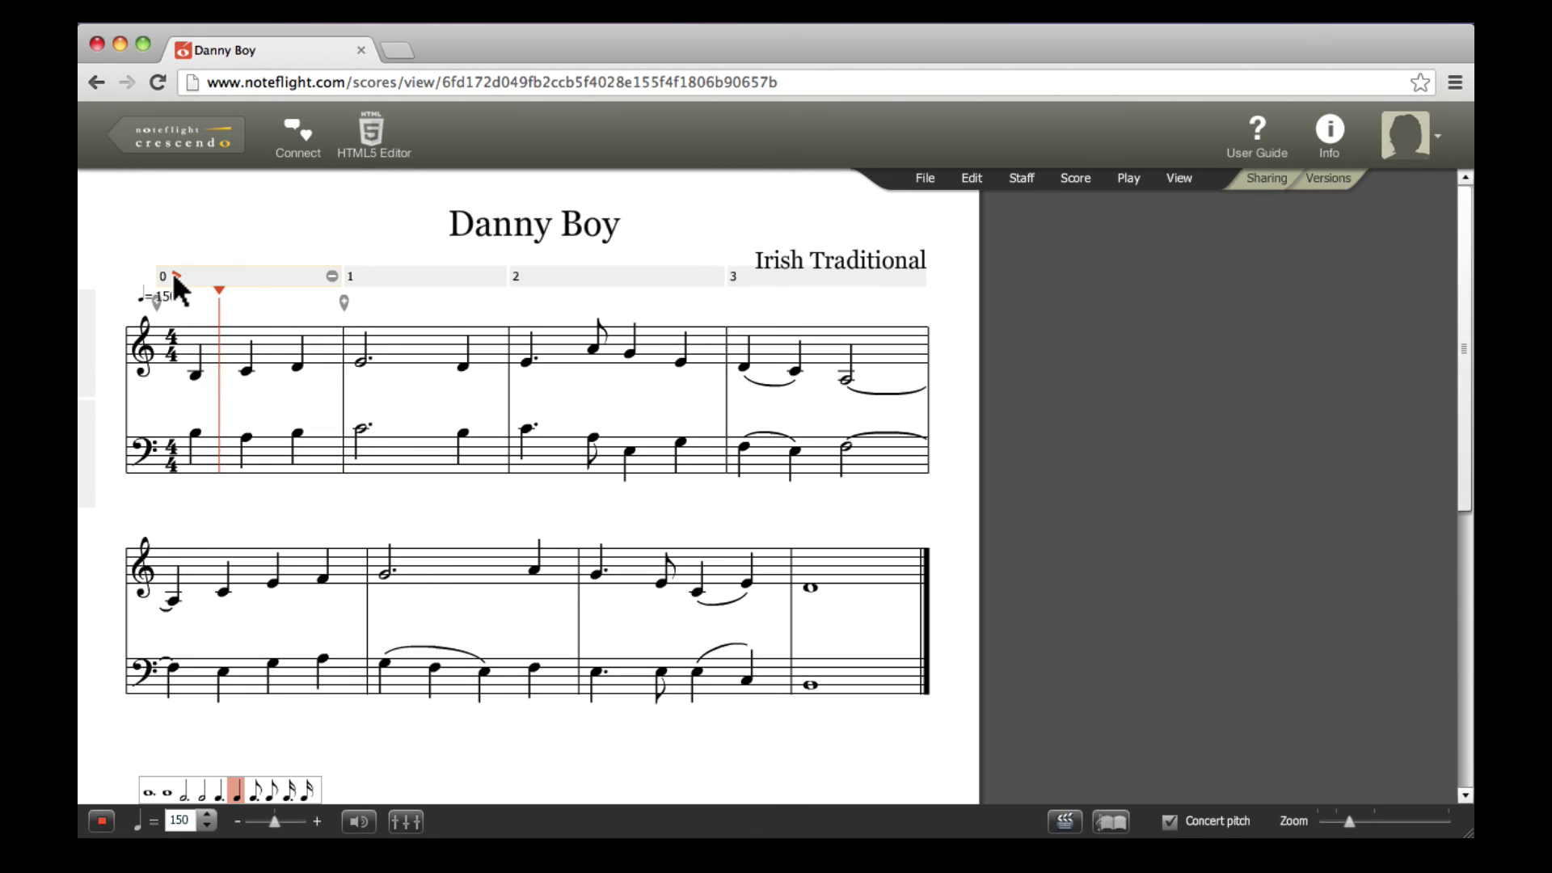